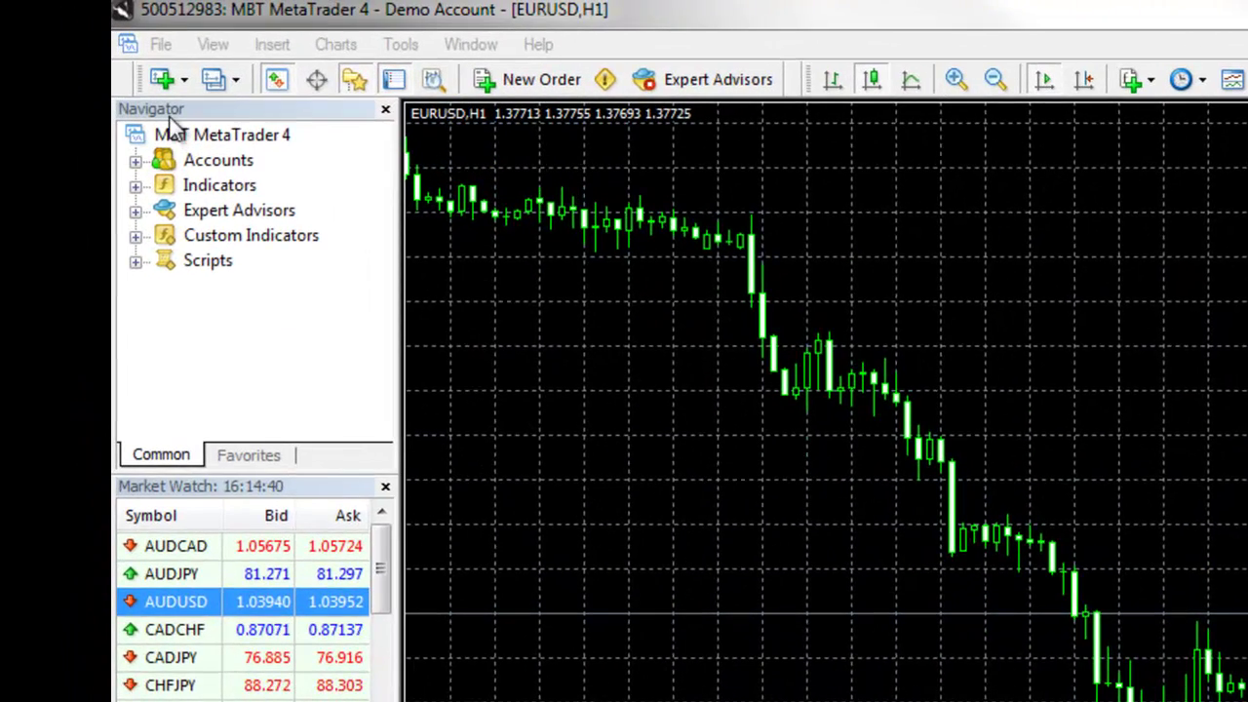
Expand Expert Advisors in the Navigator and browse MACD Sample, Moving Average and RSI-Trend
click(137, 212)
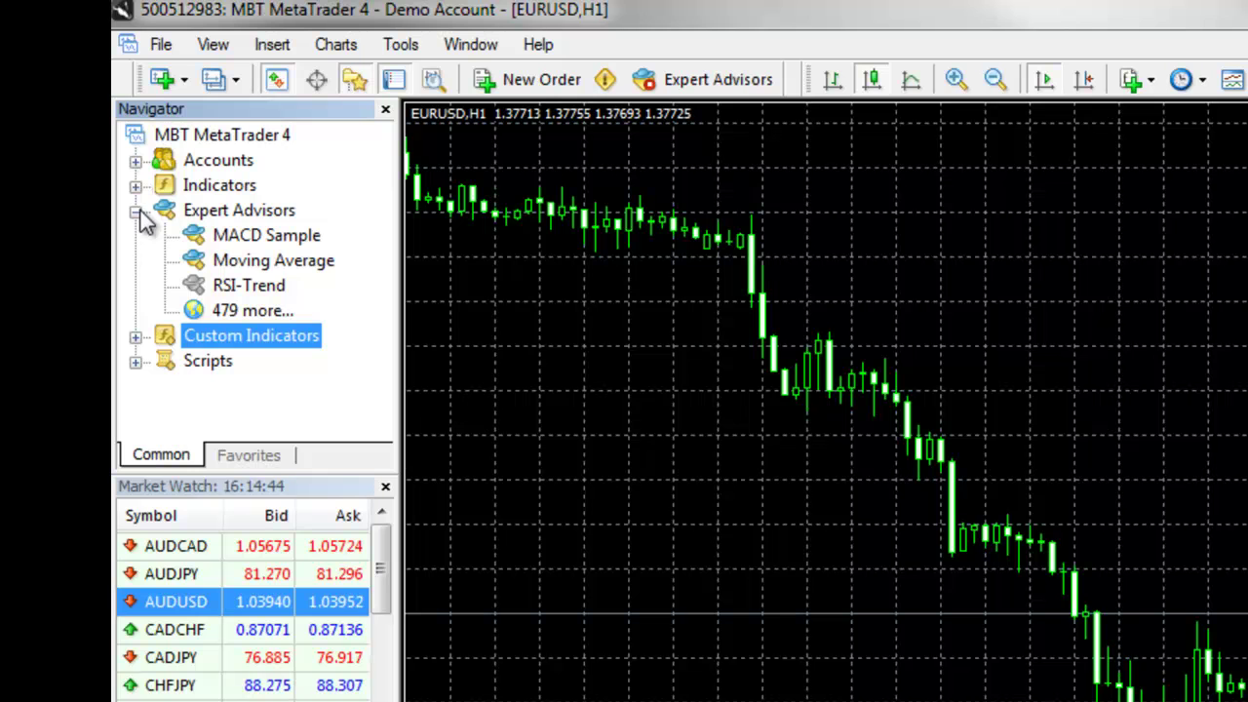
click(292, 237)
click(292, 258)
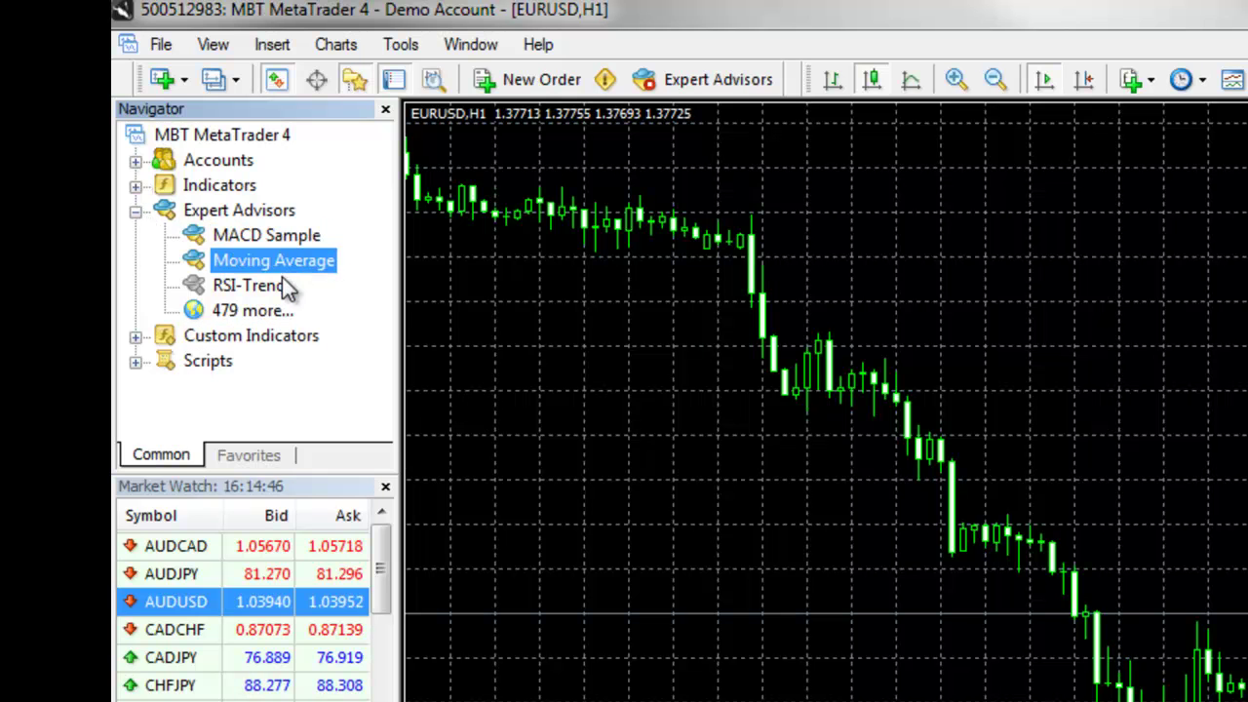
click(282, 278)
click(286, 237)
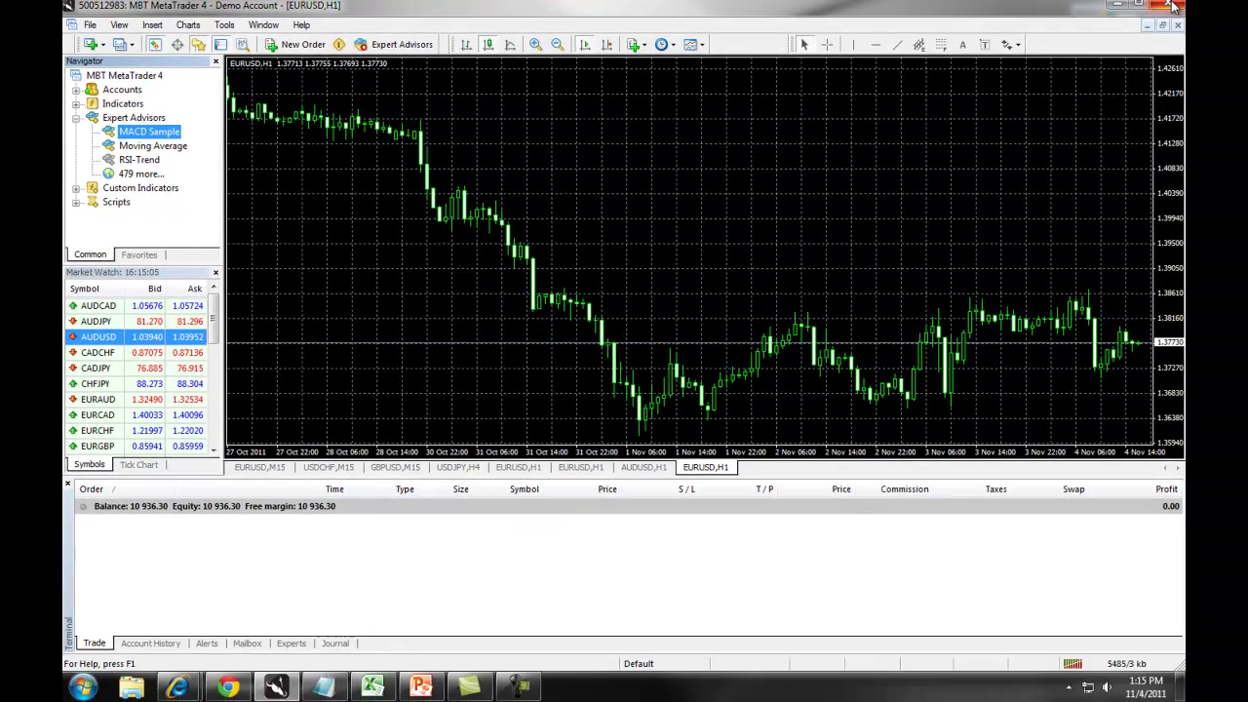
Minimize MetaTrader and browse Explorer to C:\Program Files\MBT MetaTrader 4\experts
click(1122, 8)
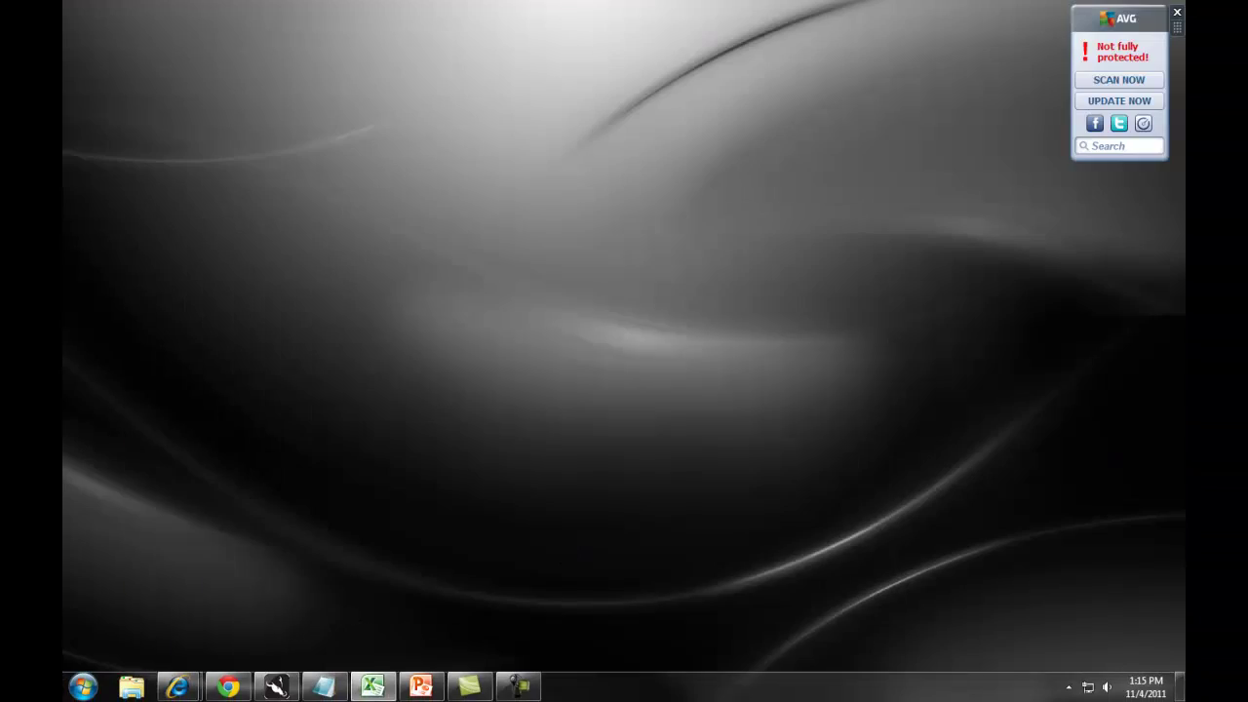
click(83, 688)
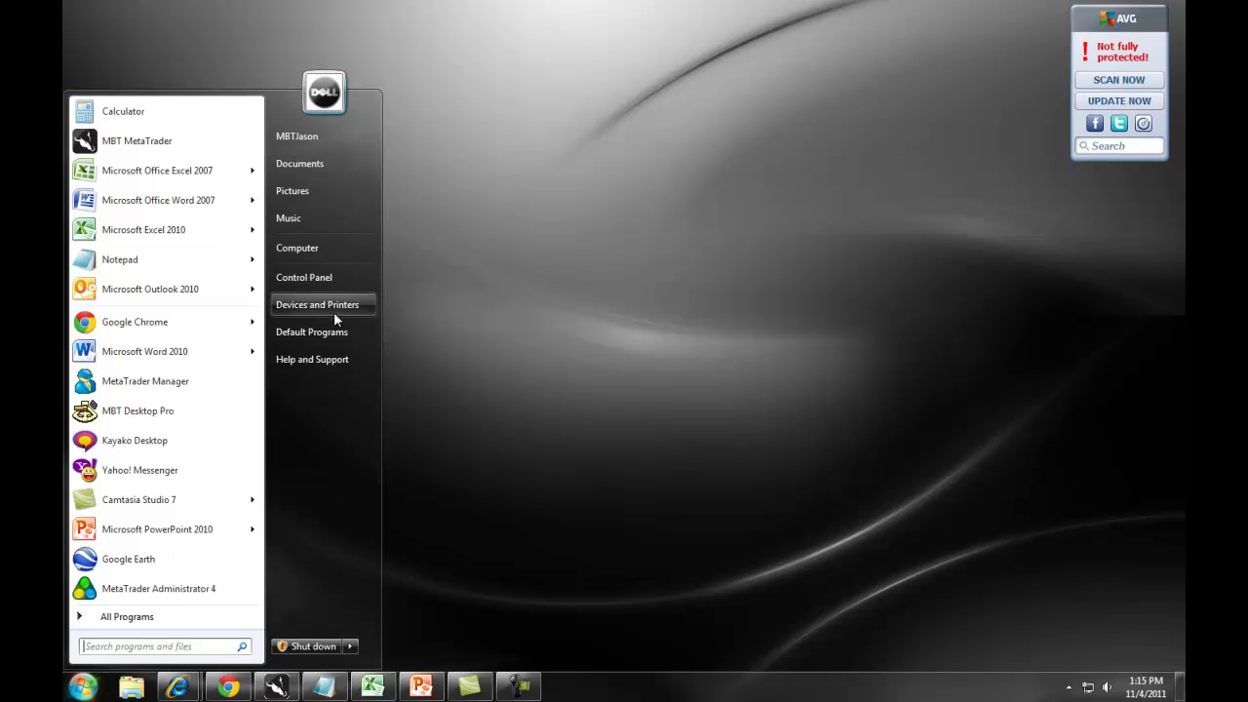
click(307, 250)
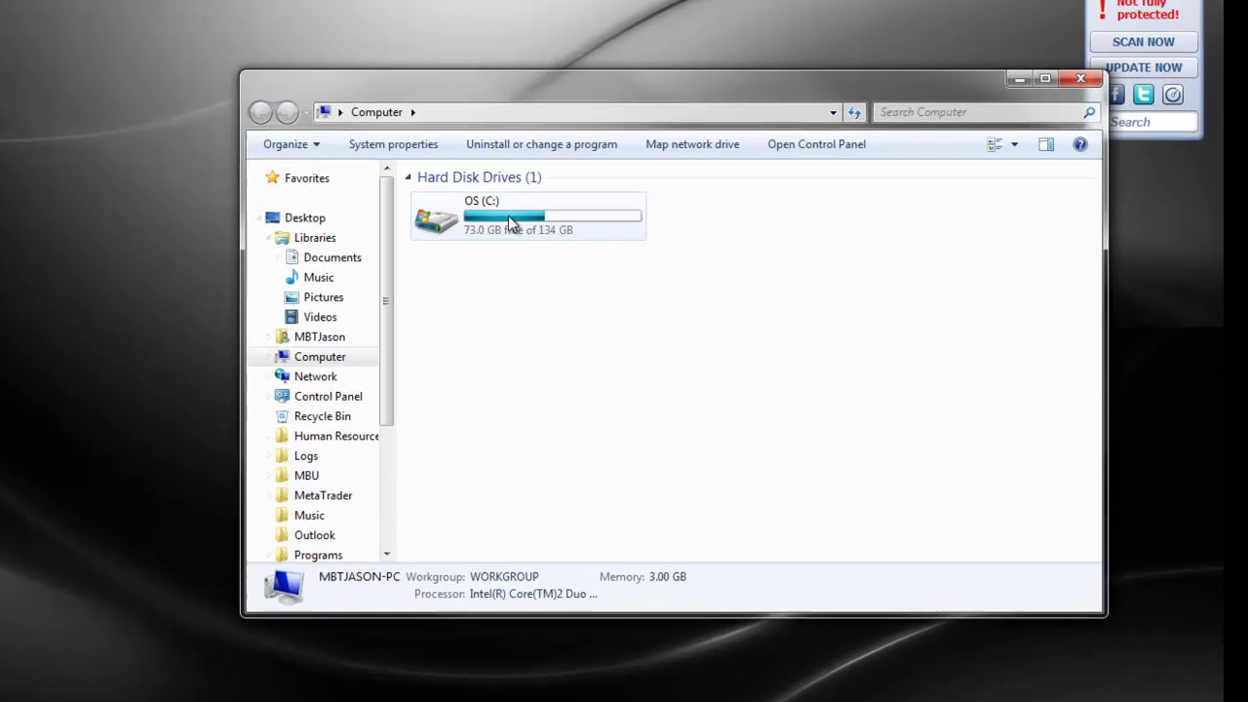
double_click(509, 223)
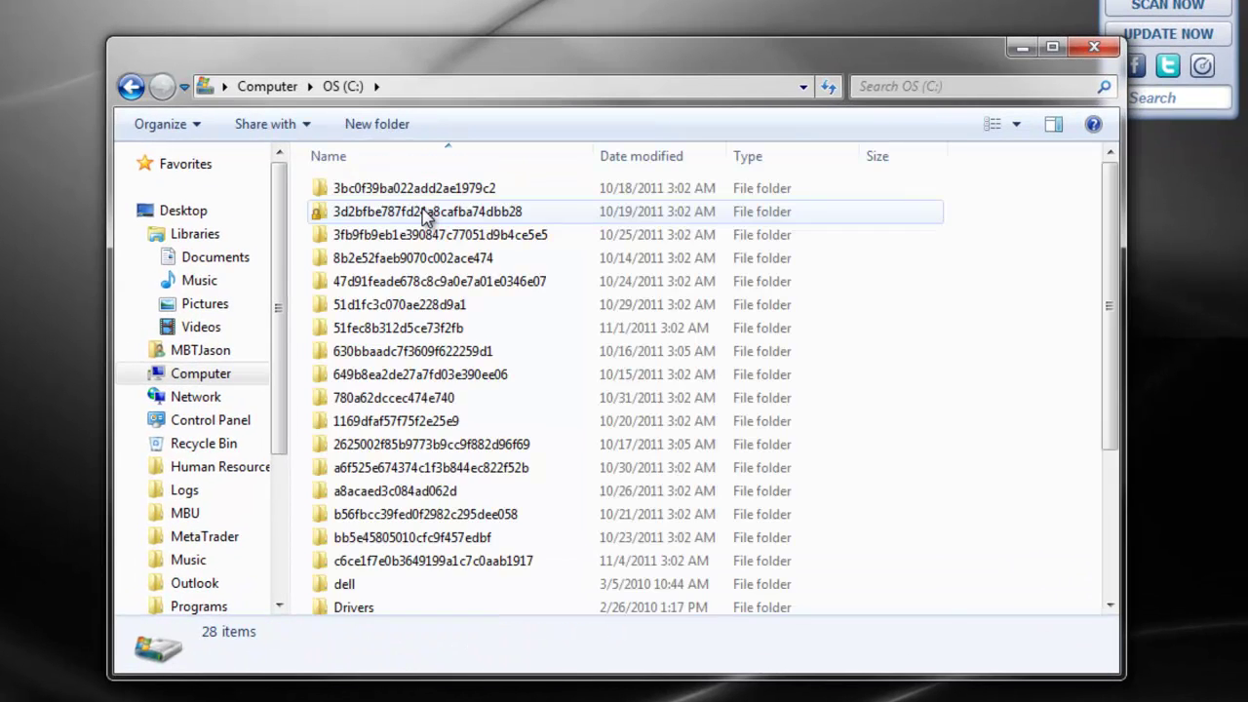
scroll(474, 421, down, 3)
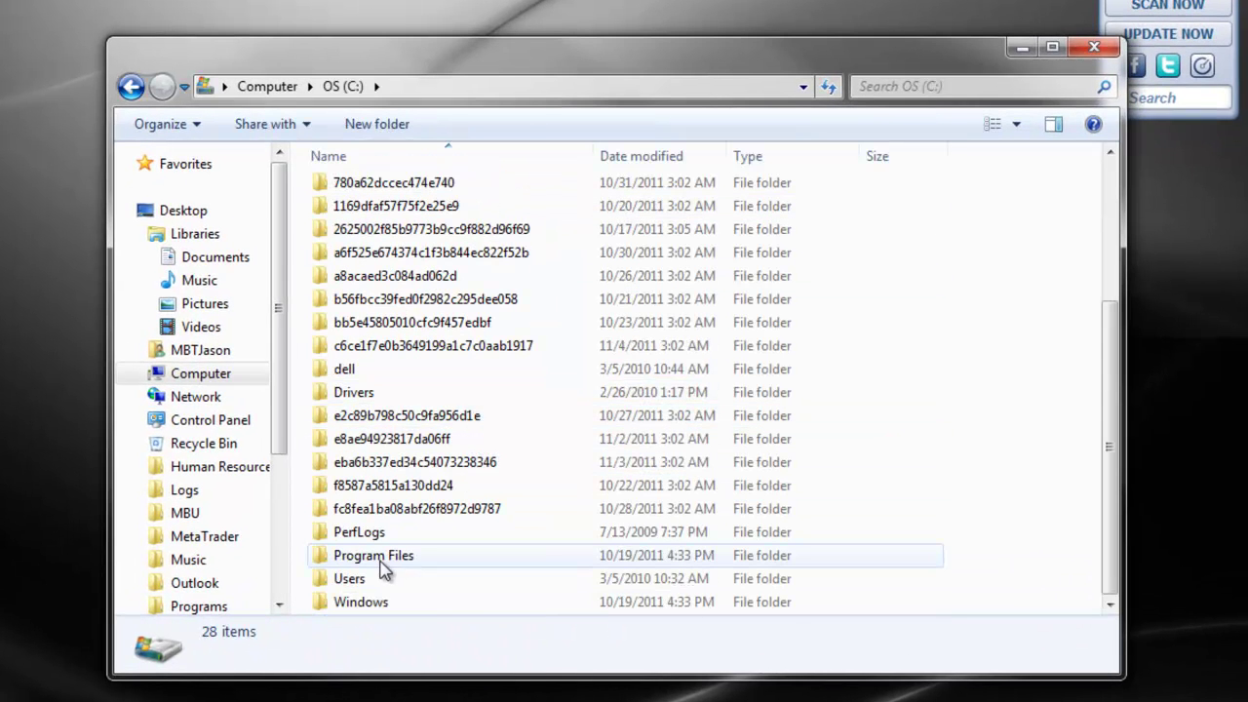
double_click(380, 557)
scroll(465, 521, down, 1)
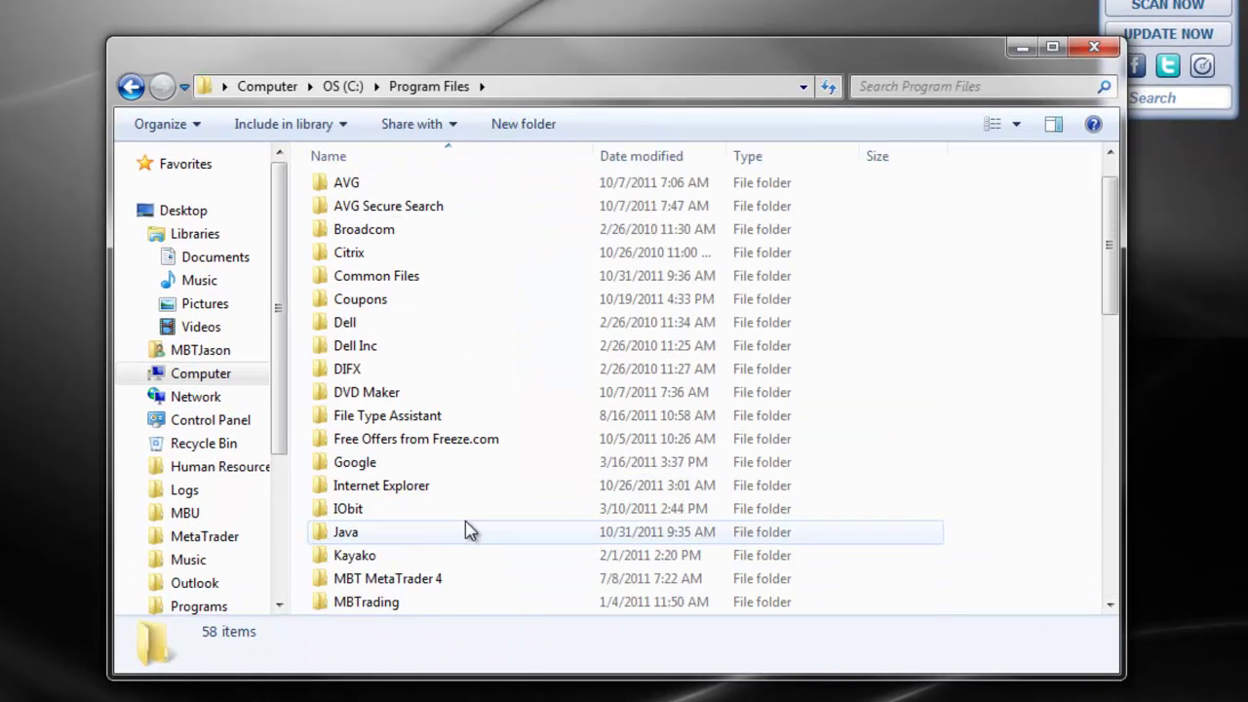
scroll(465, 520, down, 2)
scroll(466, 521, down, 2)
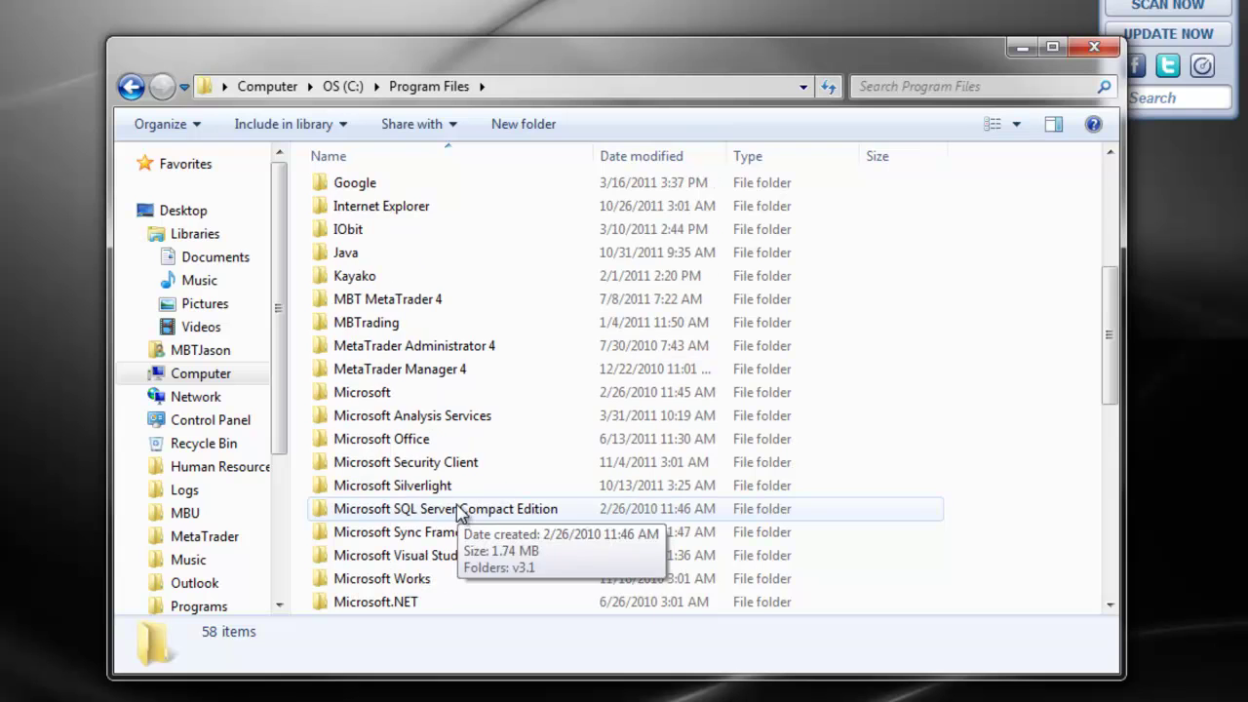
double_click(390, 299)
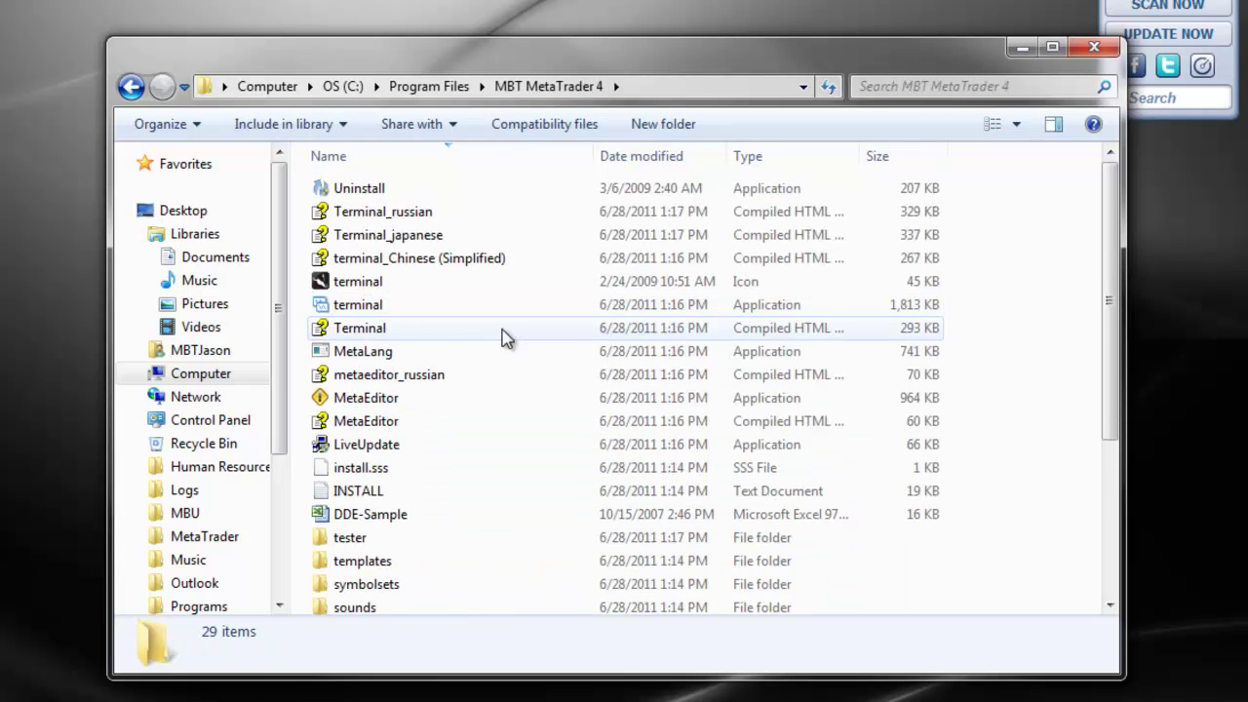
scroll(524, 377, down, 3)
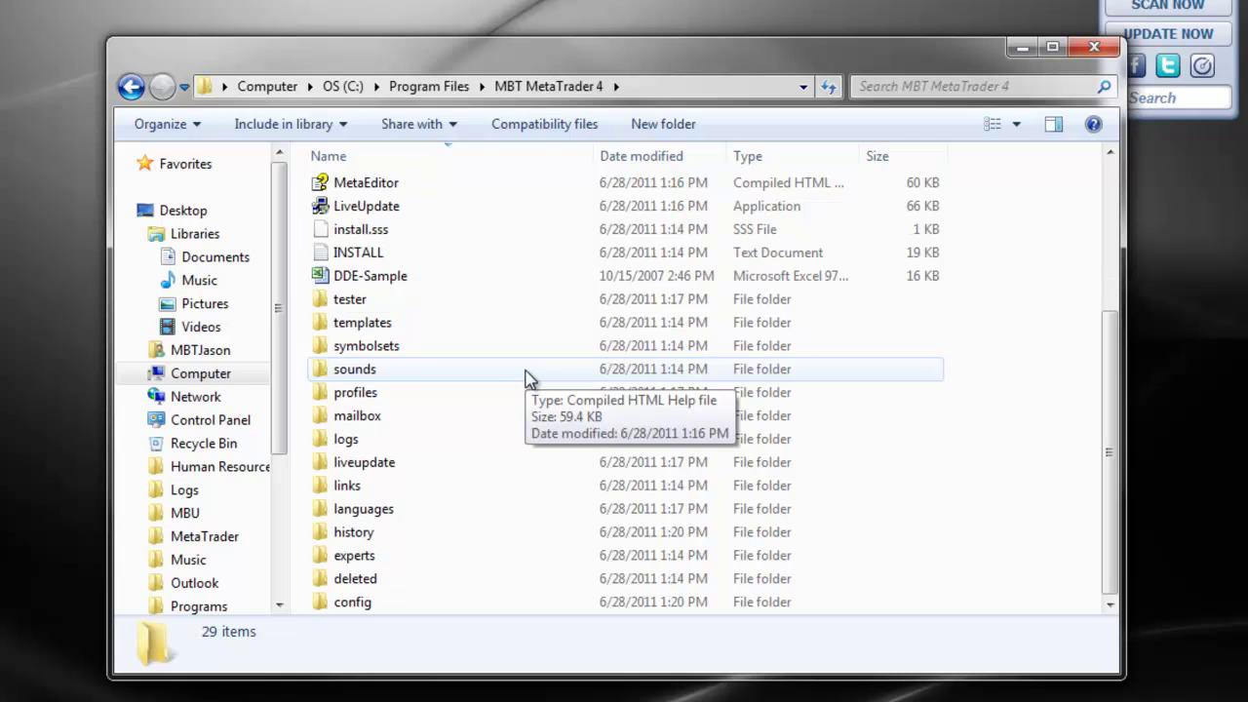
double_click(367, 562)
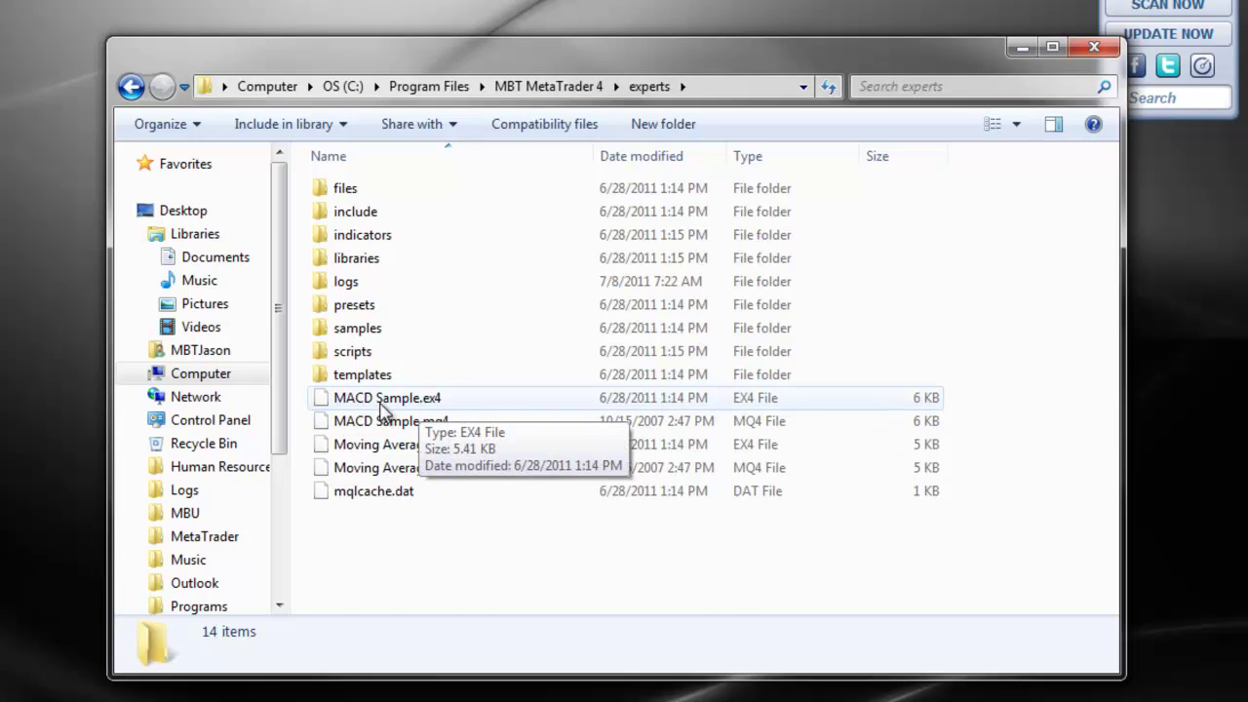
Inspect the MACD Sample .ex4 and .mq4 files, then close Explorer
click(383, 400)
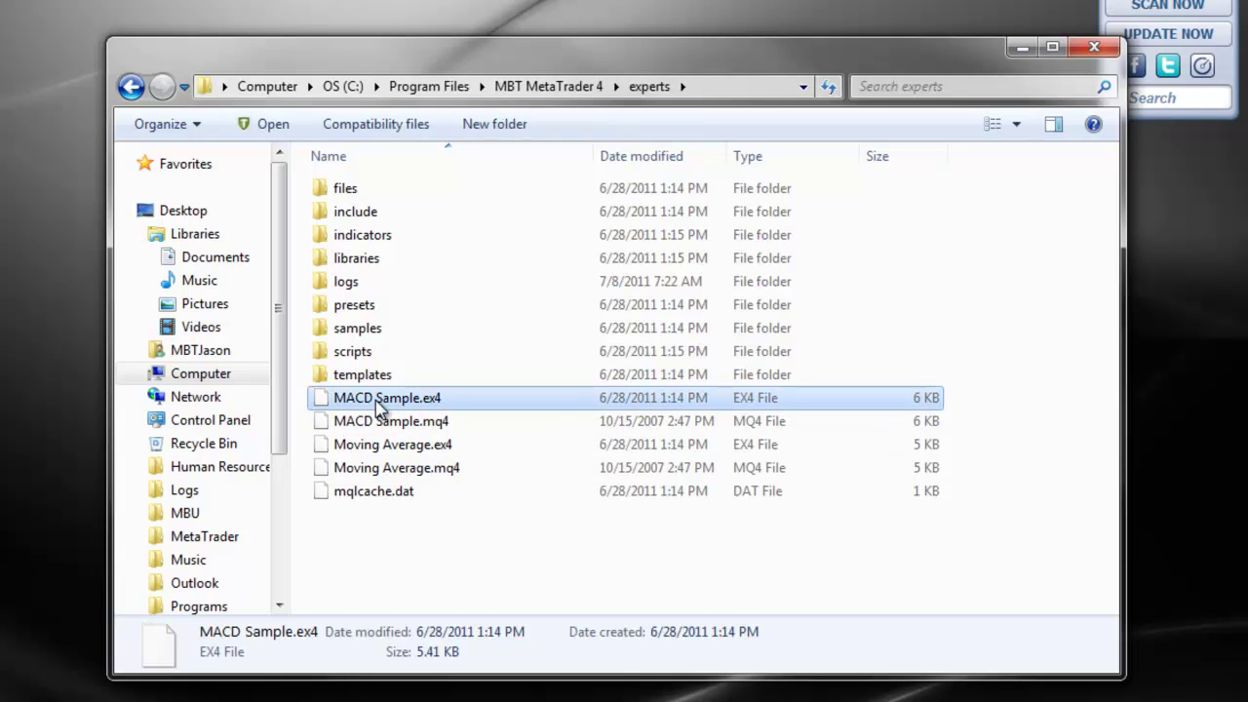
click(434, 429)
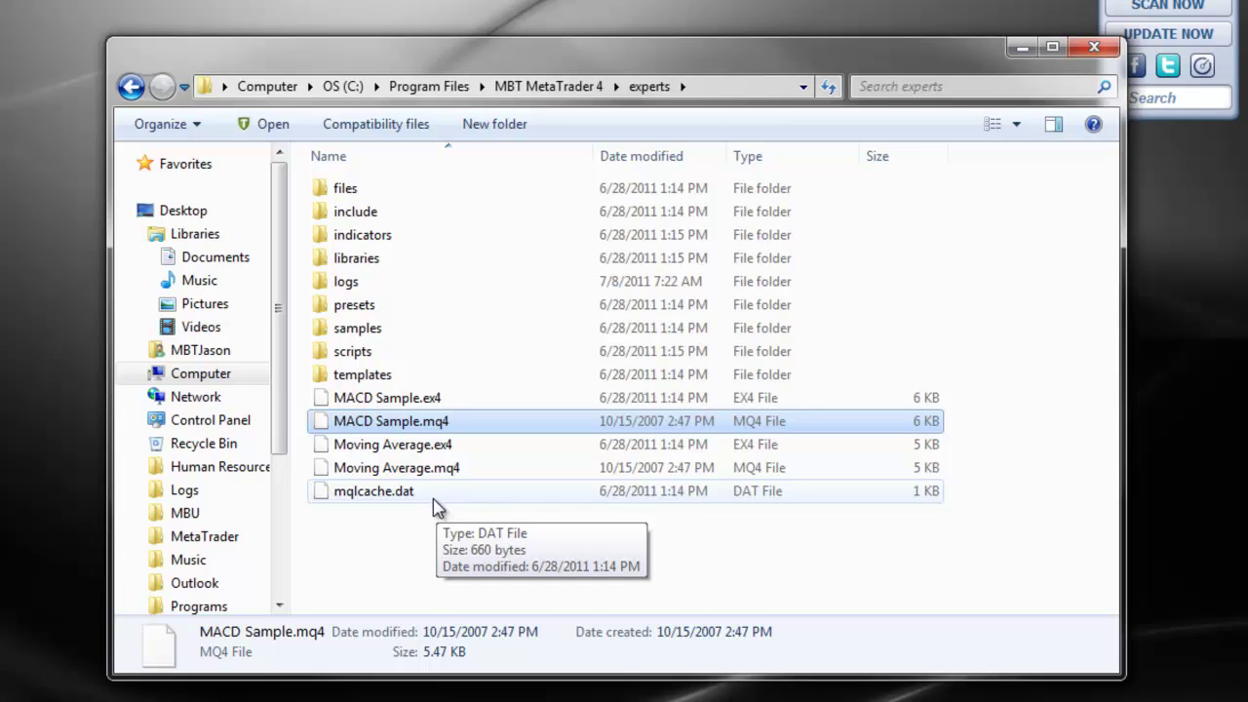
click(1096, 50)
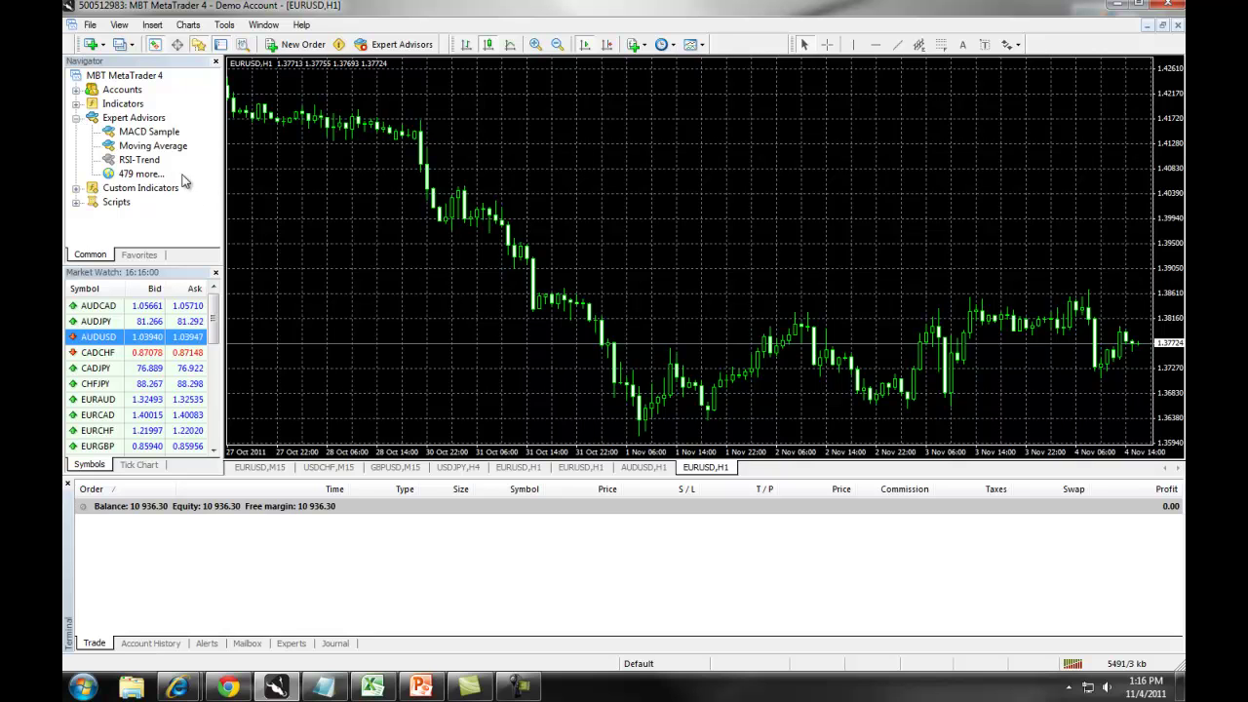
Drop Moving Average onto the EURUSD H1 chart, review Common and Inputs, and confirm the defaults
click(144, 147)
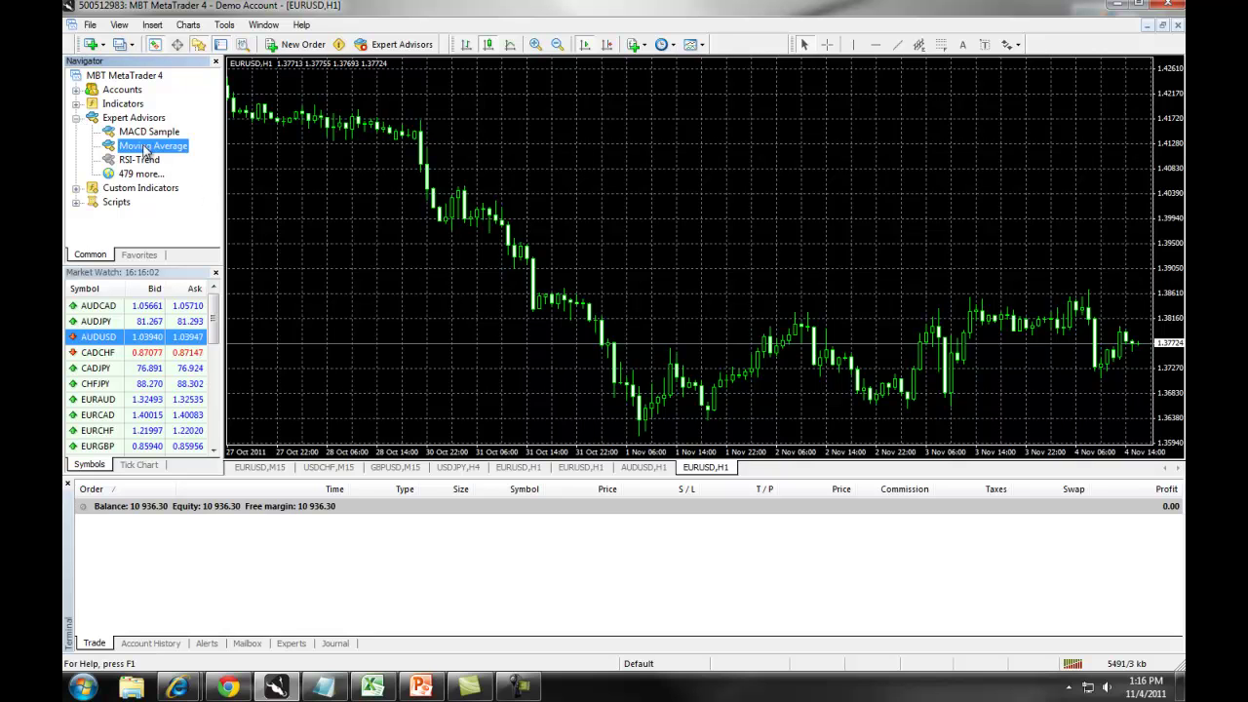
drag(144, 148, 620, 220)
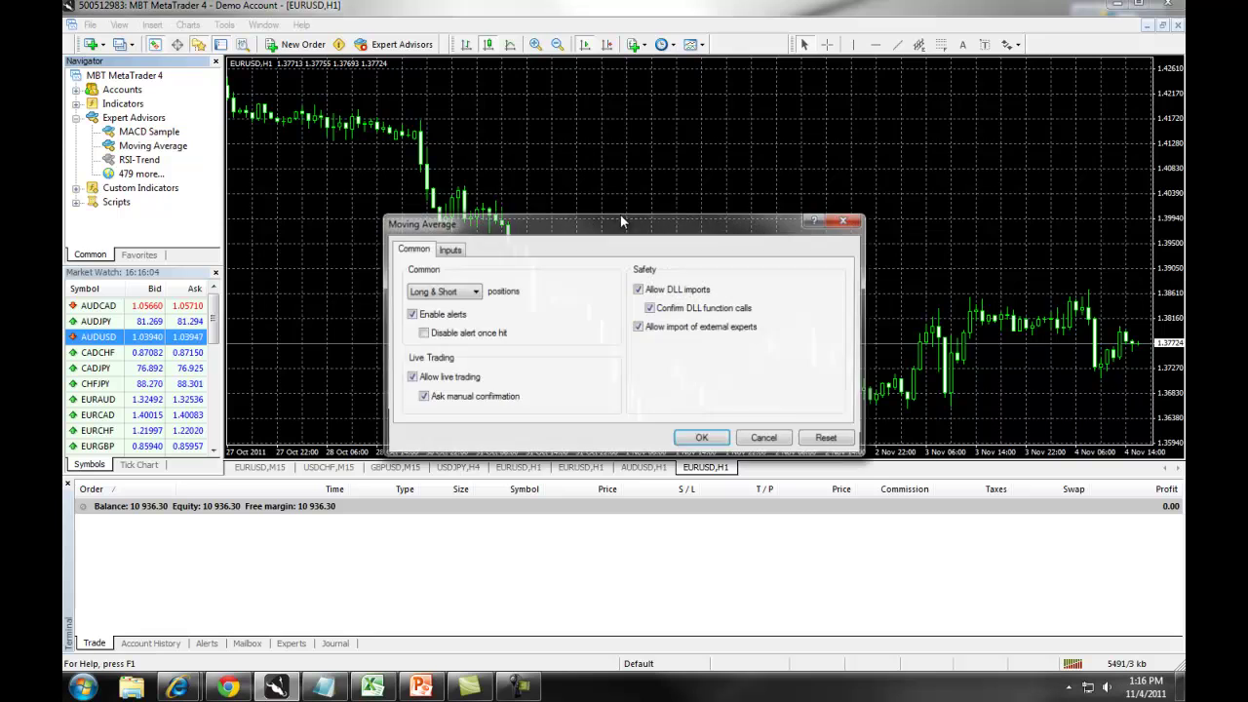
click(440, 255)
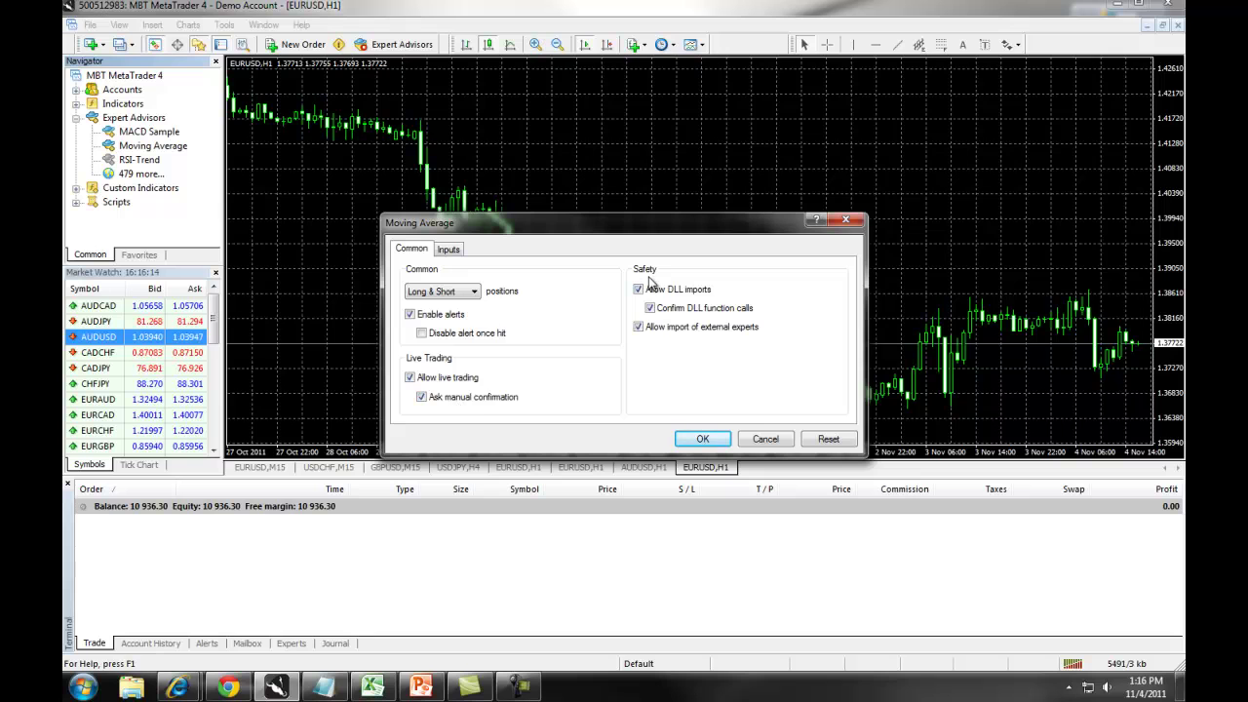
click(455, 256)
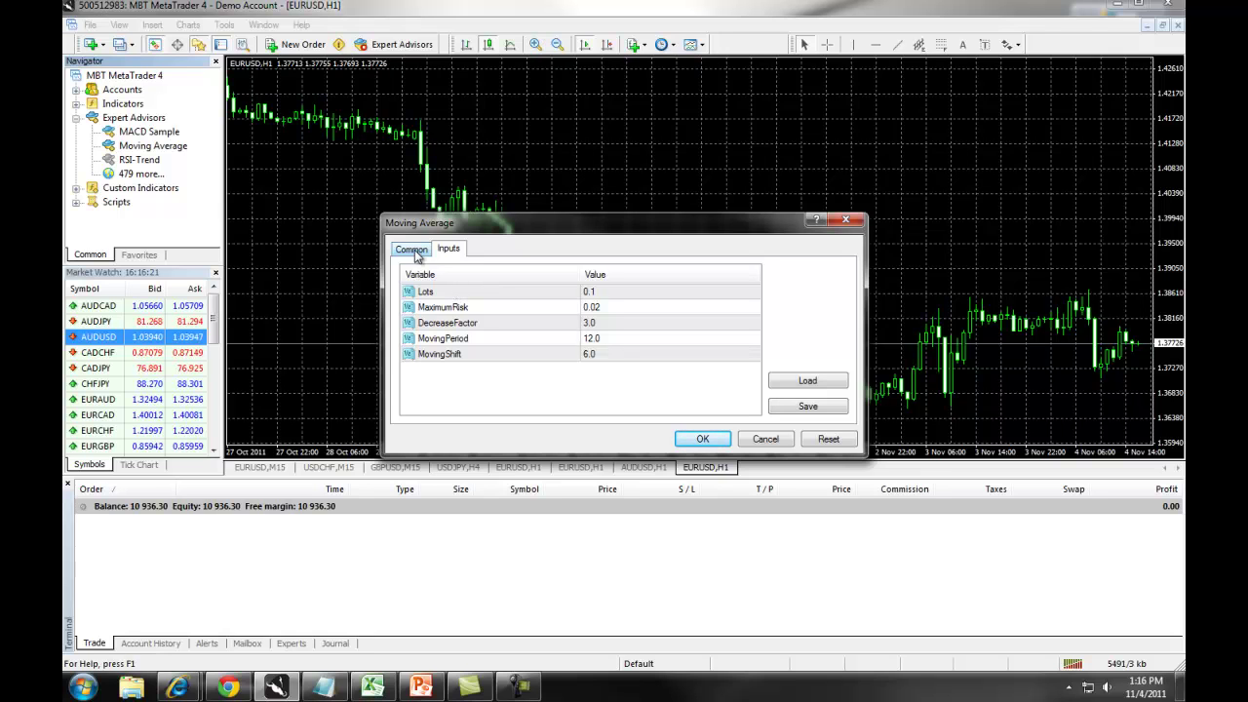
click(810, 382)
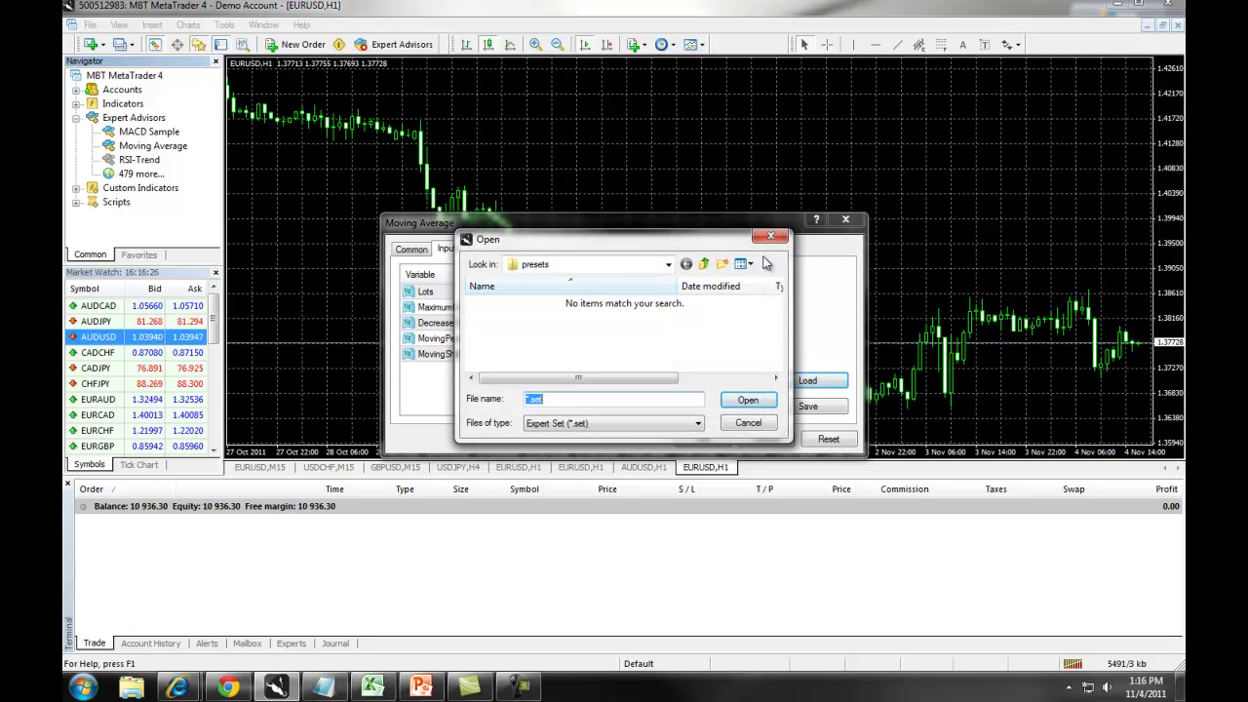
click(771, 236)
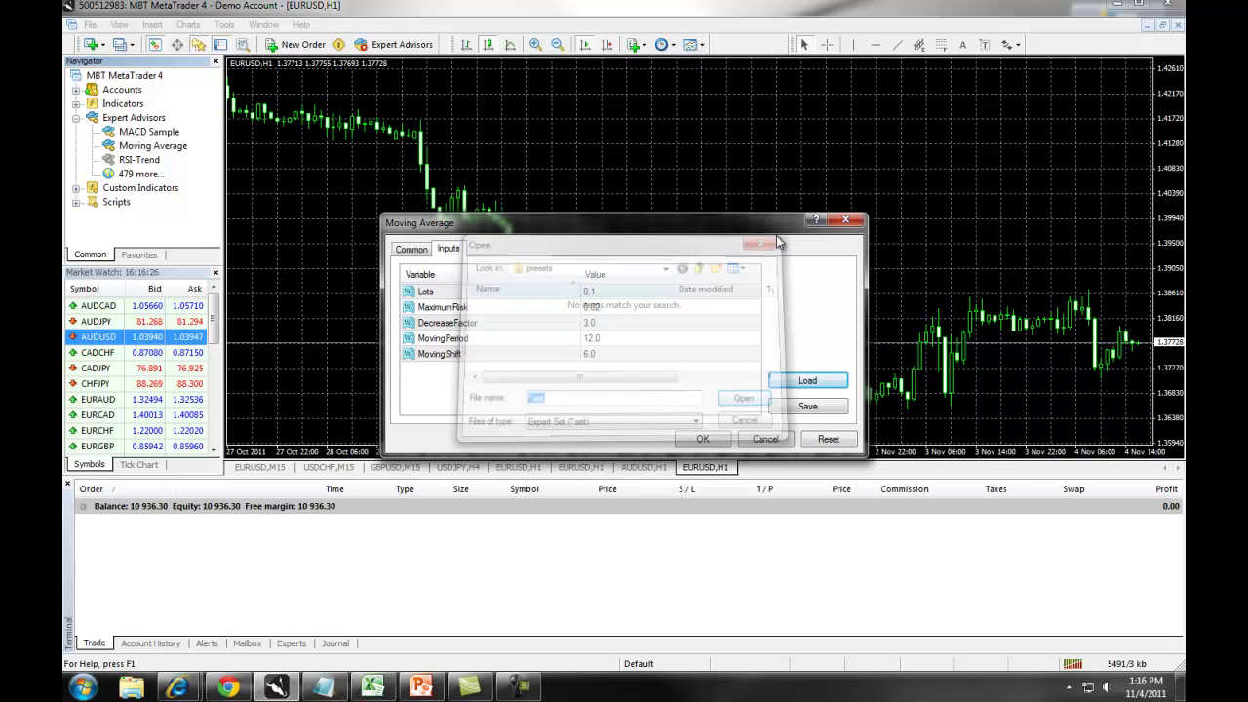
click(702, 440)
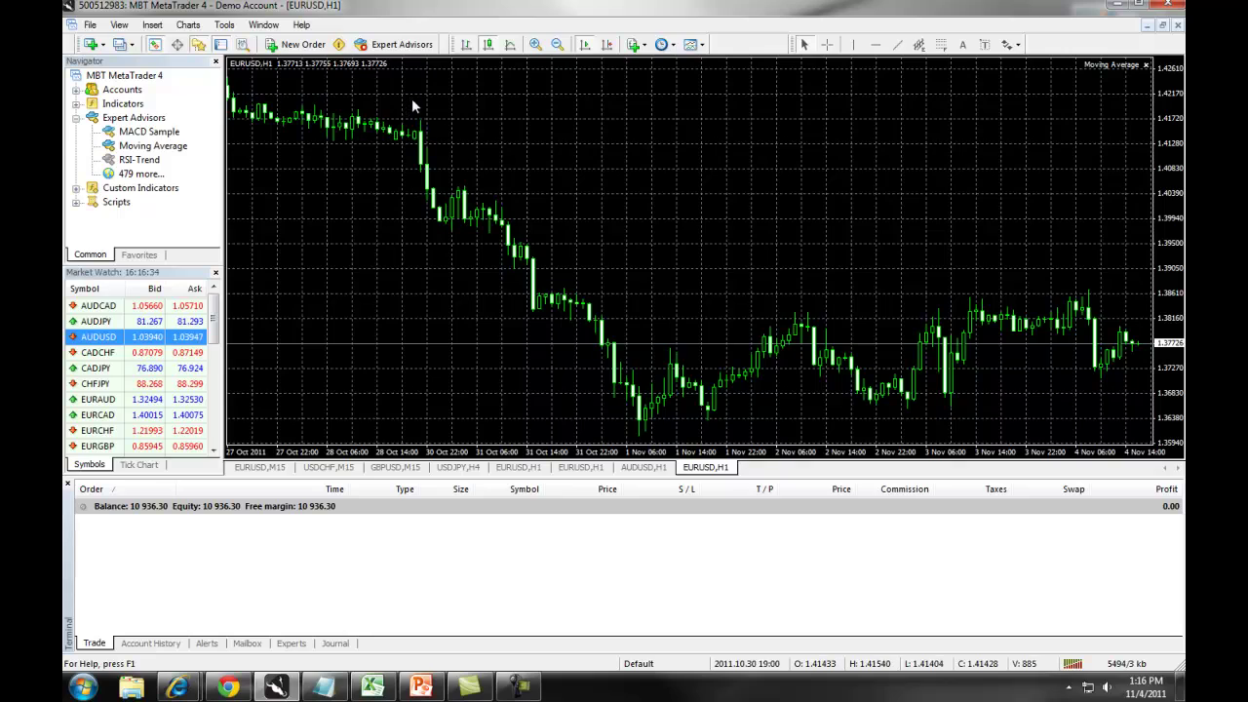
Turn on Enable Expert Advisors, Allow live trading and Allow DLL imports in Options
click(225, 26)
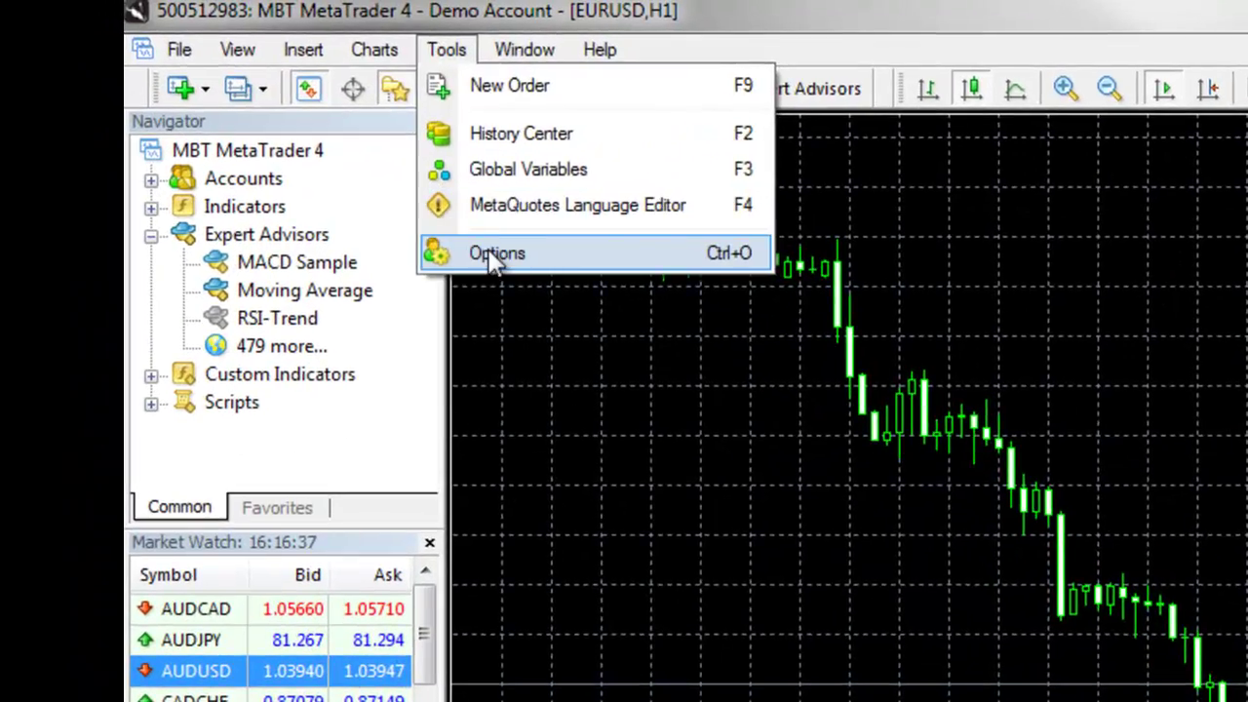
click(493, 255)
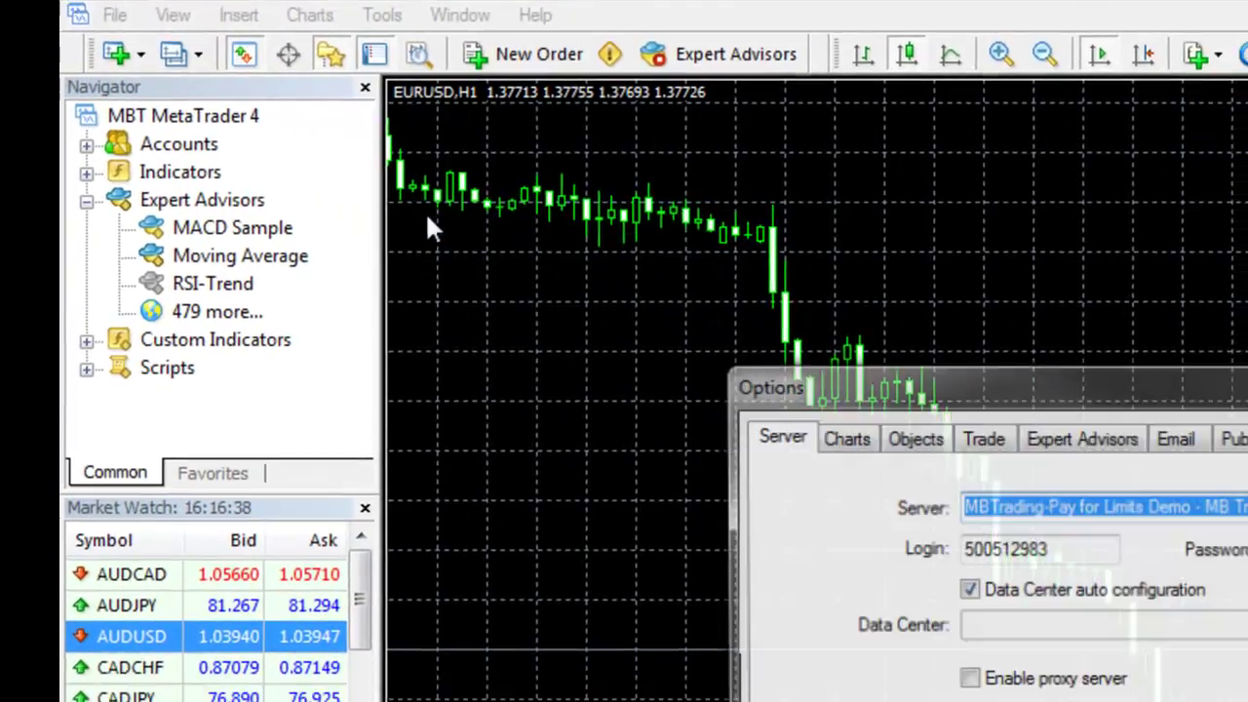
click(541, 161)
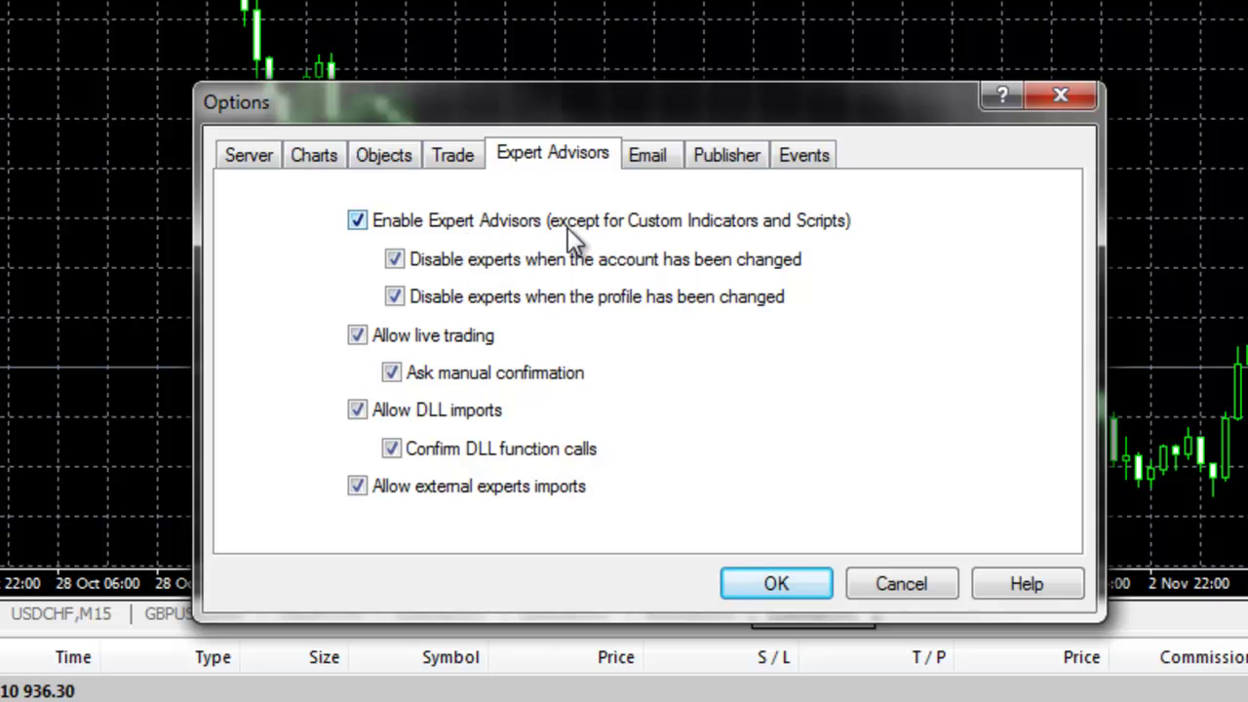
click(788, 575)
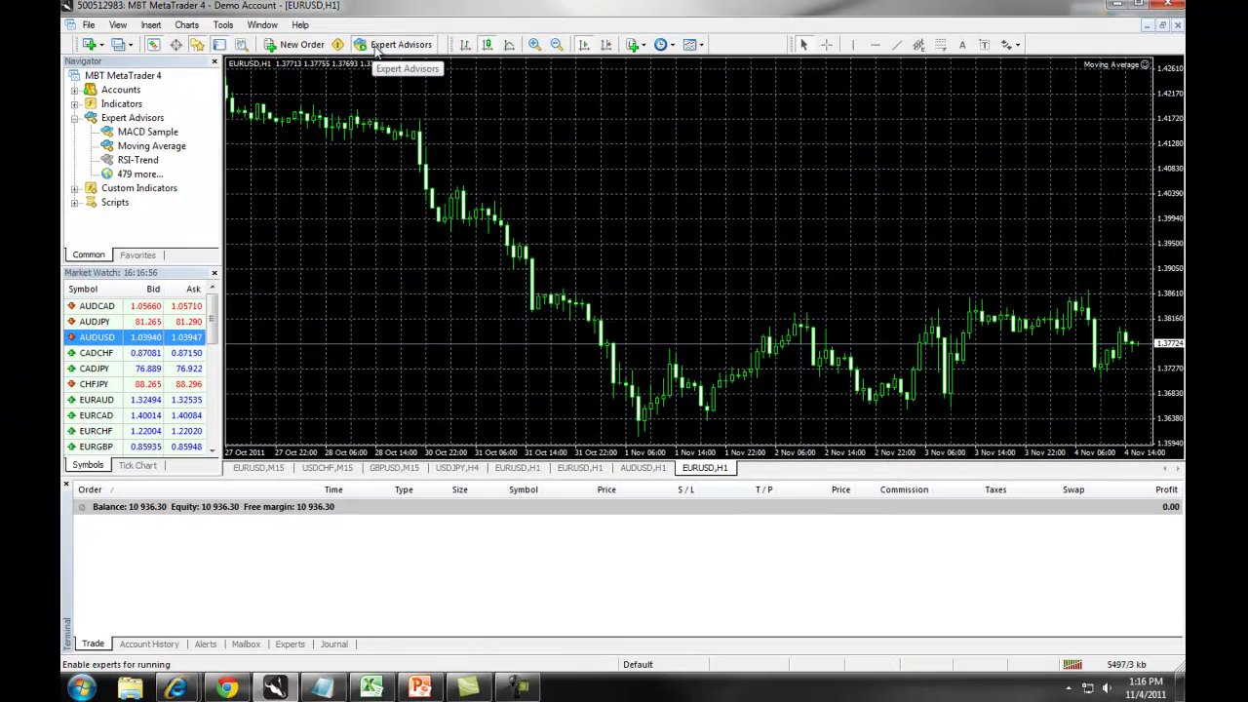
Leave the Expert Advisors toolbar button enabled and review, then dismiss, the chart's expert options
click(377, 51)
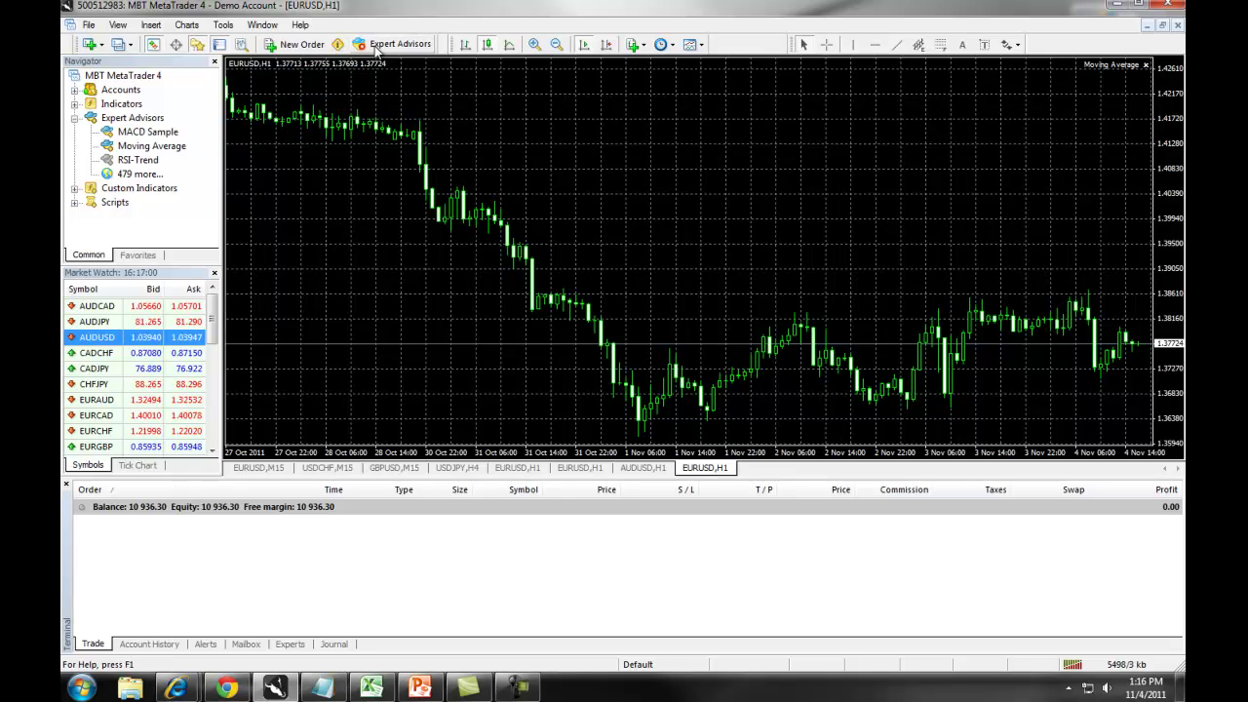
click(377, 51)
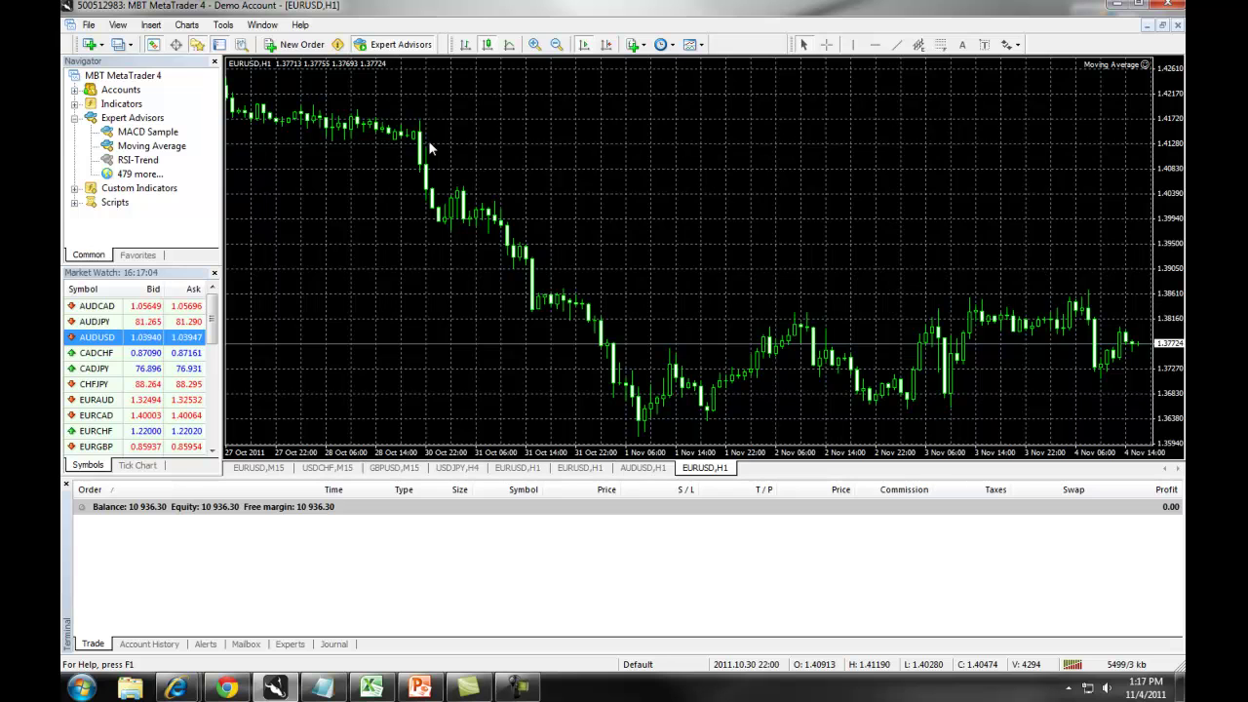
right_click(1119, 65)
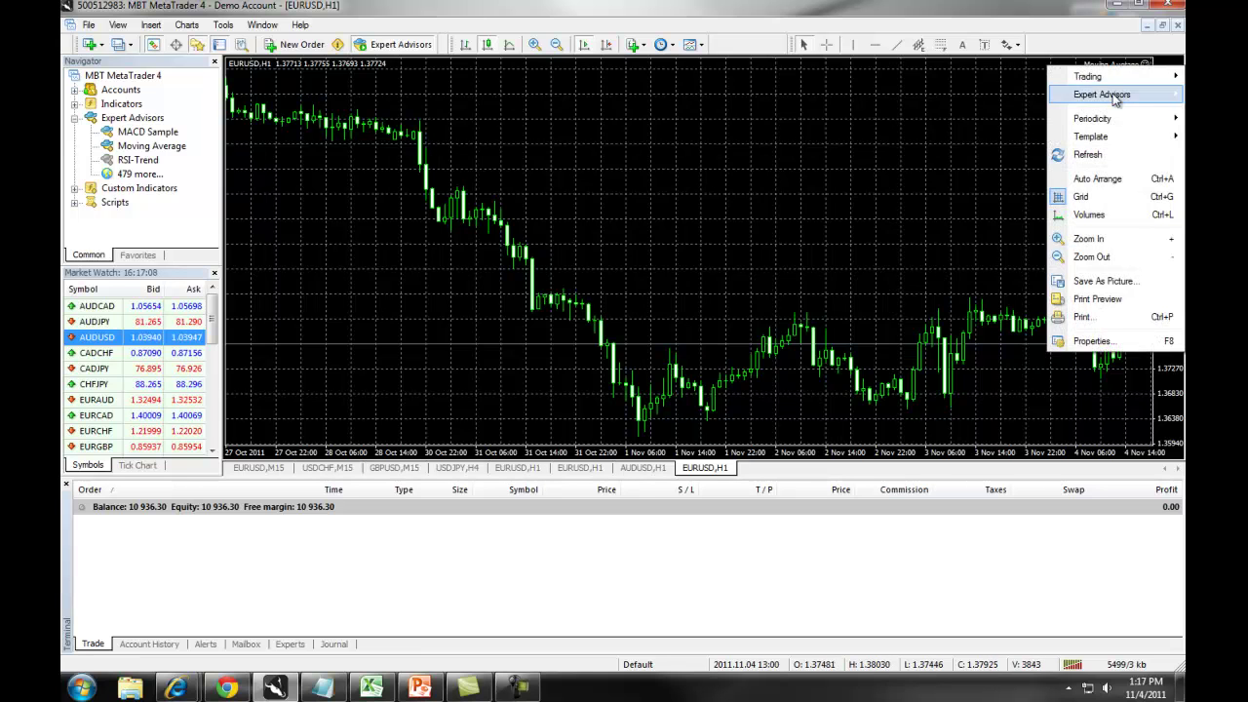
mouse_move(1101, 94)
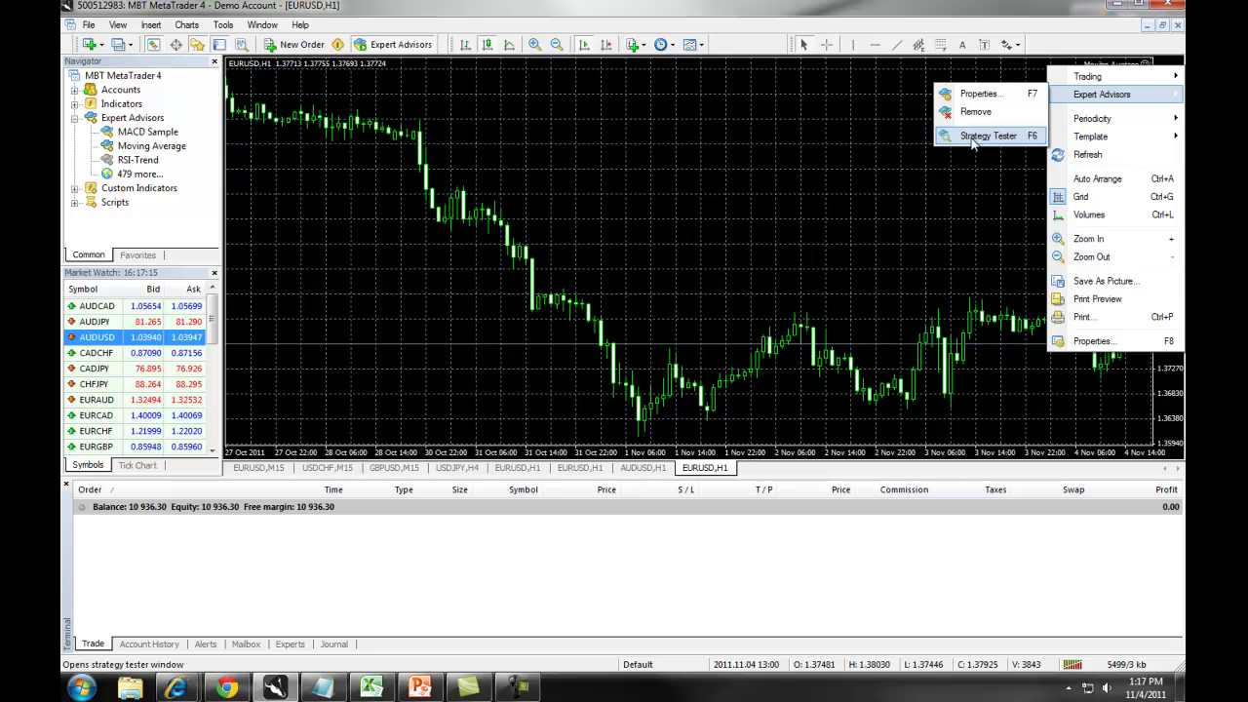
click(896, 141)
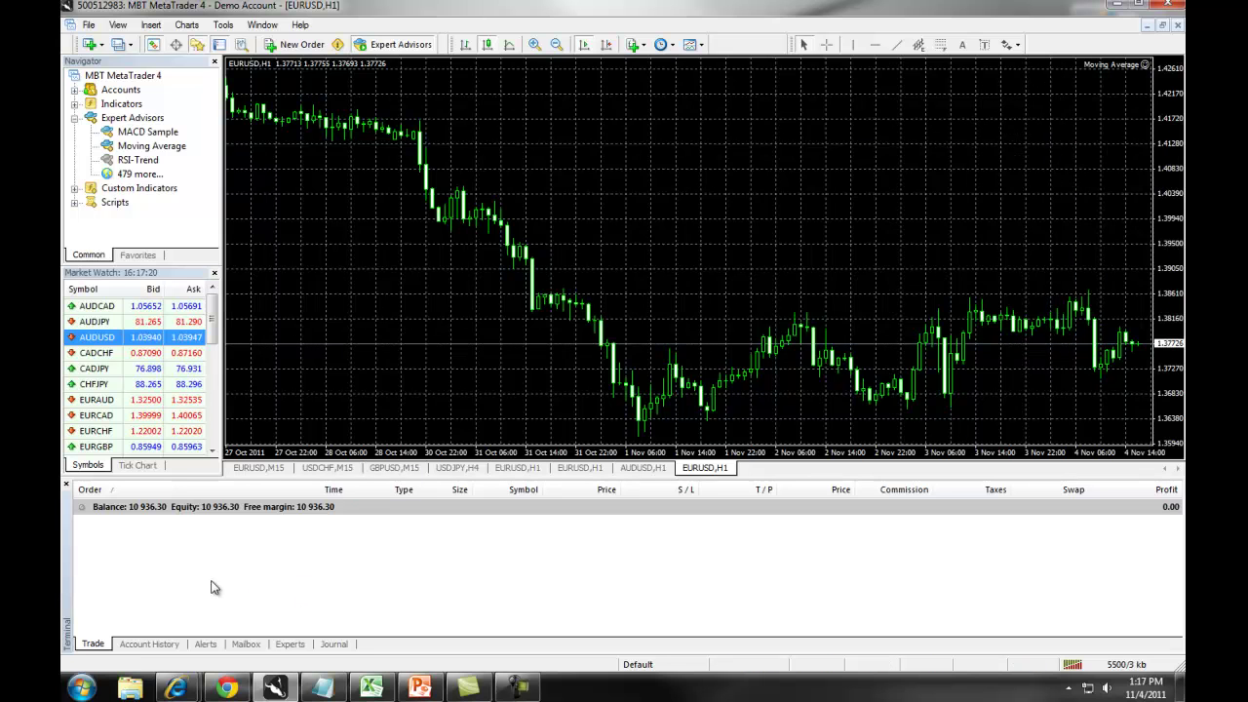
In the Experts log, inspect the Moving Average 'loaded successfully' and 'inputs' entries
click(292, 645)
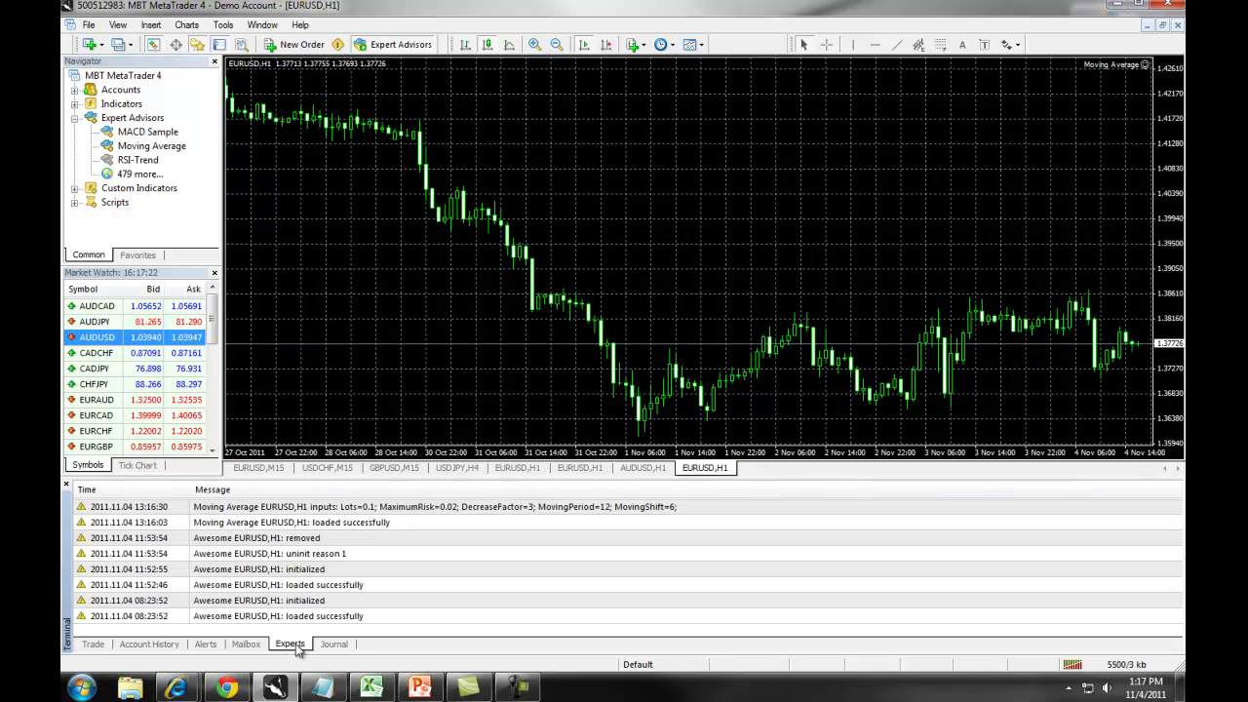
click(314, 616)
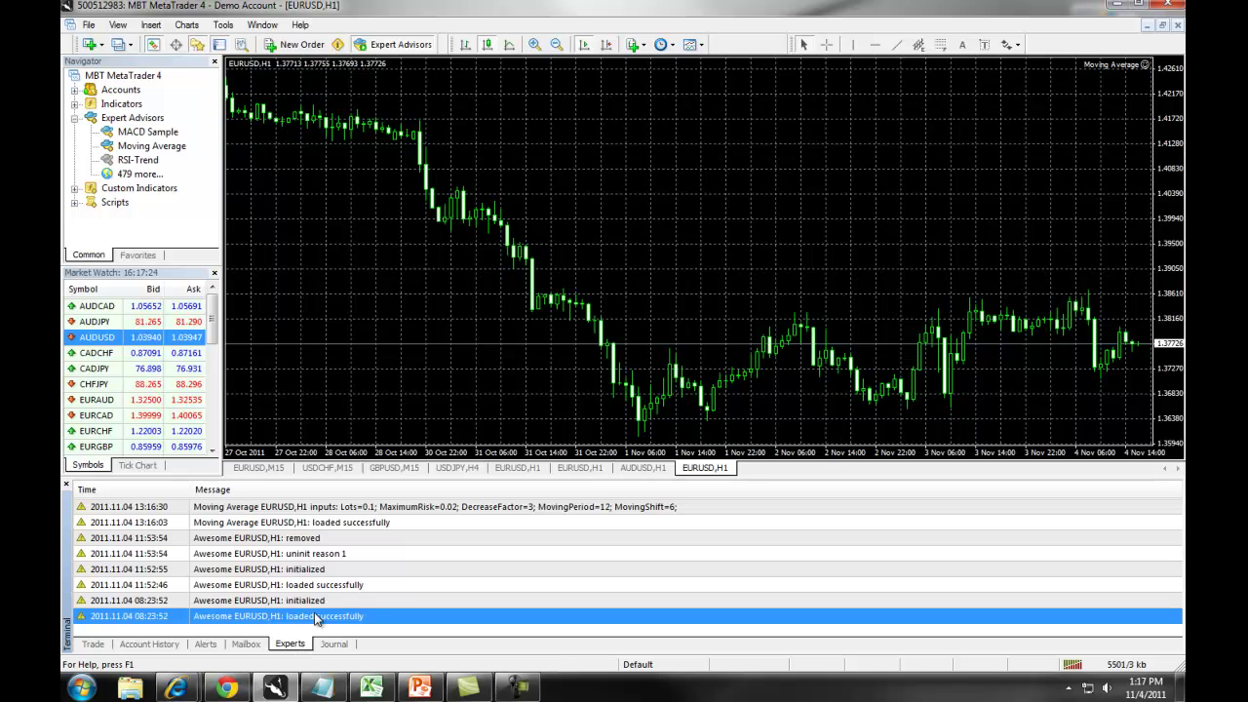
click(328, 525)
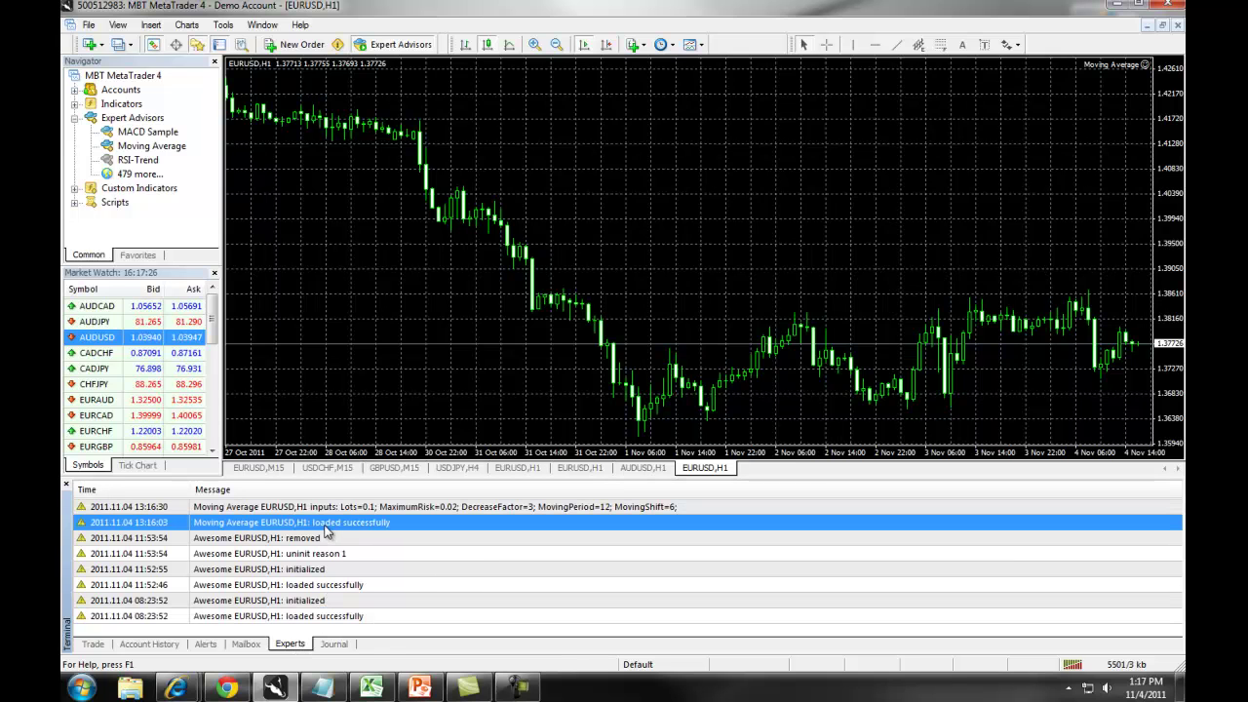
click(272, 507)
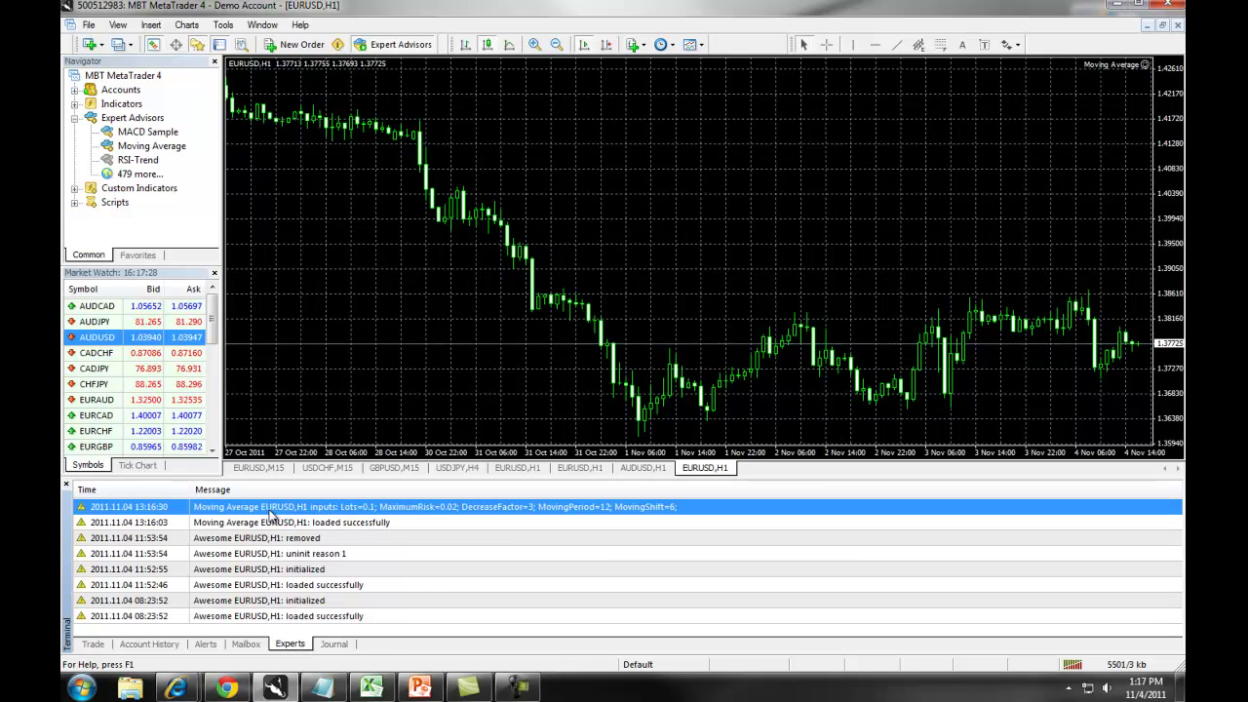
click(269, 524)
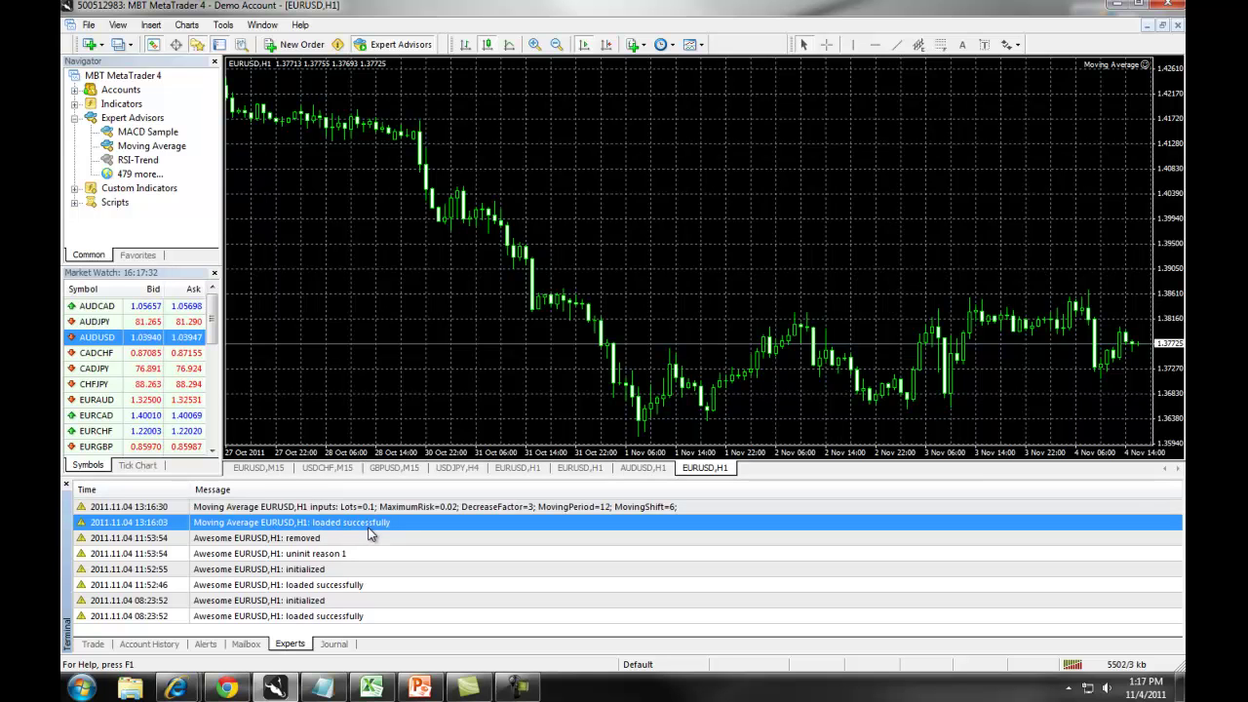
click(335, 508)
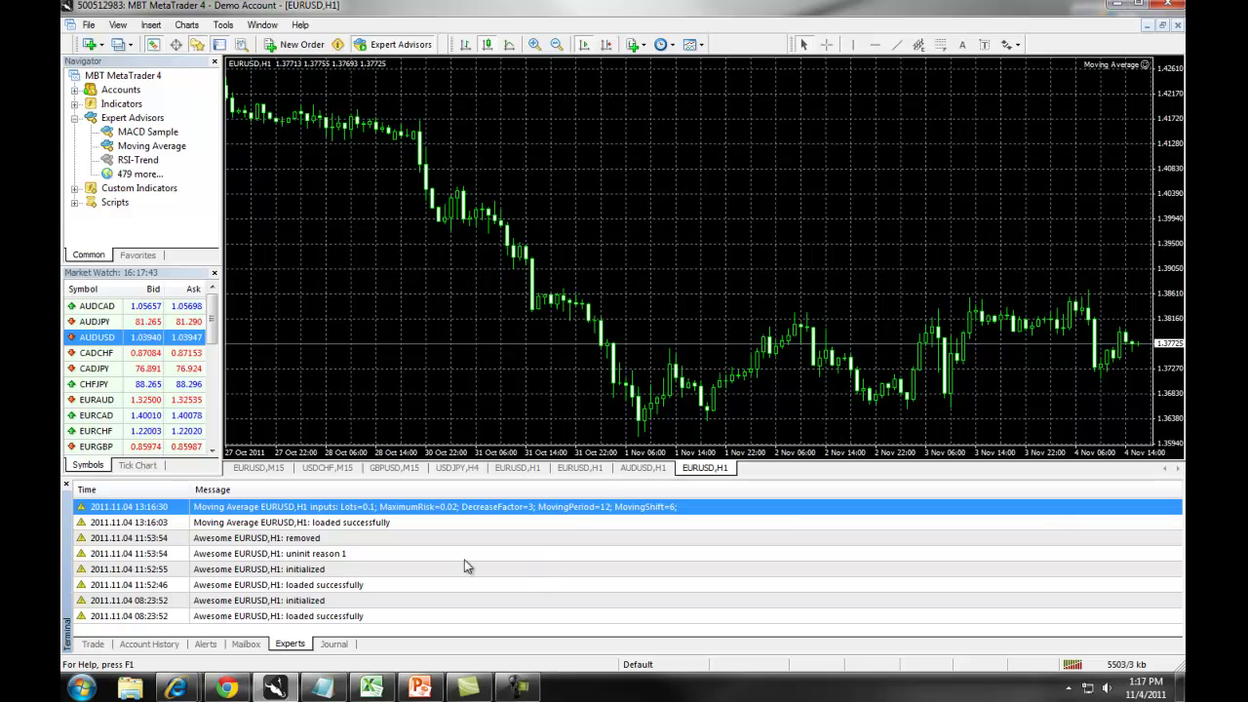
Open MACD Sample in MetaEditor via Modify and scroll through its code
right_click(161, 135)
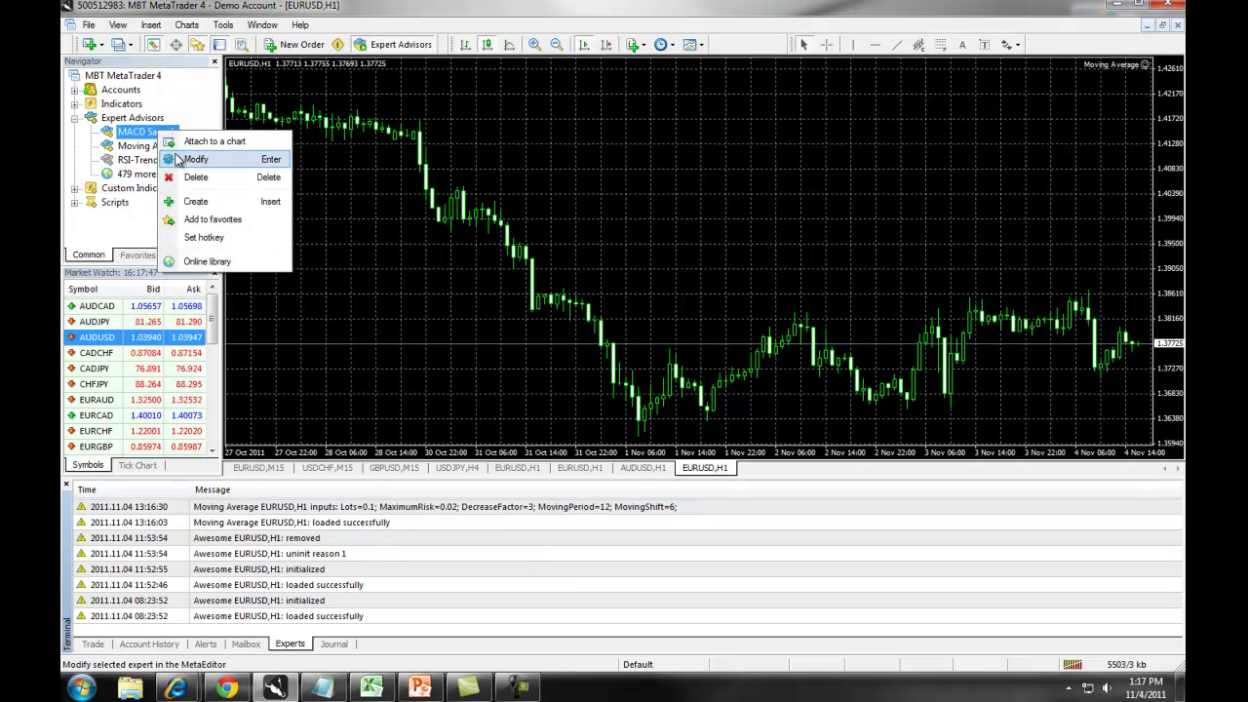
click(196, 159)
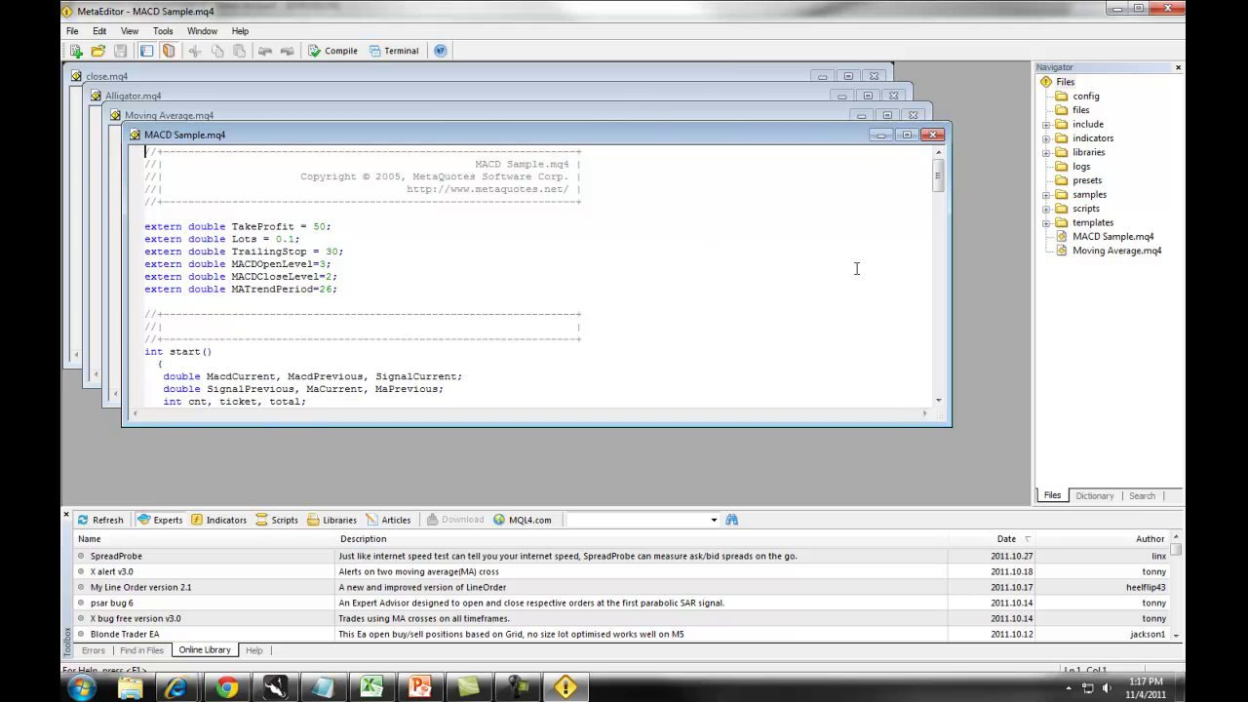
mouse_move(938, 177)
mouse_down()
mouse_move(941, 222)
mouse_move(940, 161)
mouse_up()
Close MetaEditor and open the MetaTrader 4 Userguide from Help Topics
click(1158, 25)
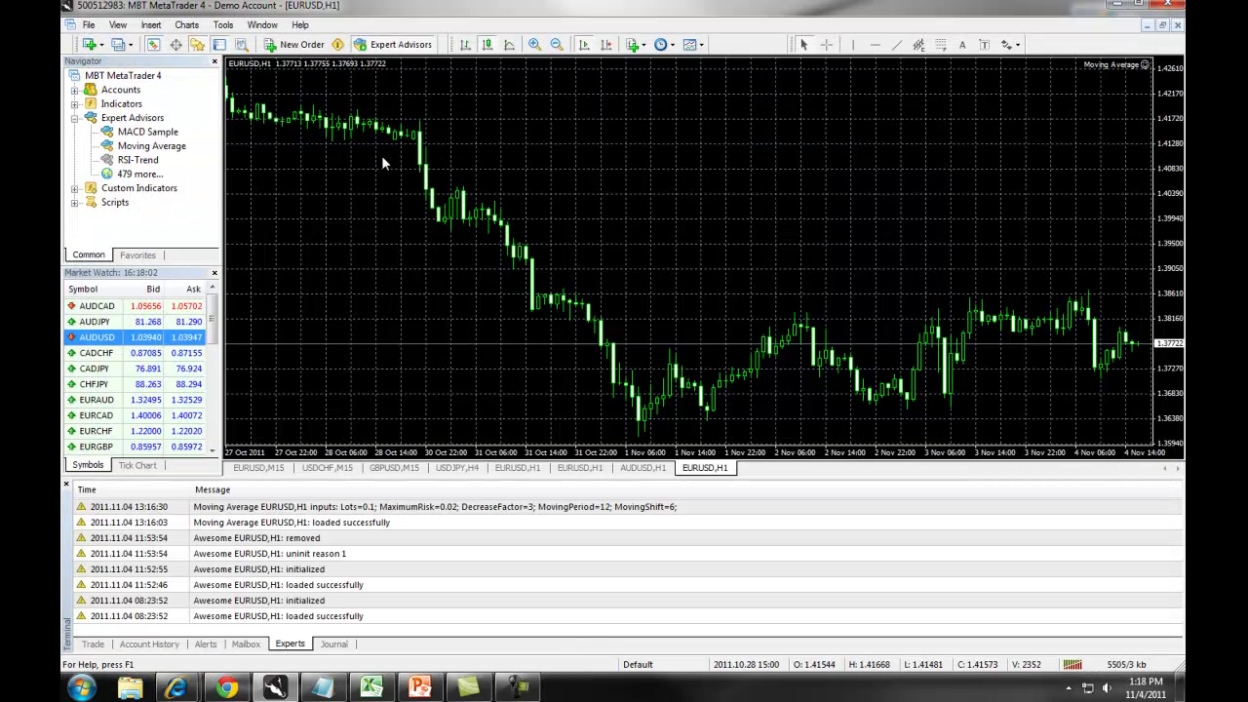
click(300, 26)
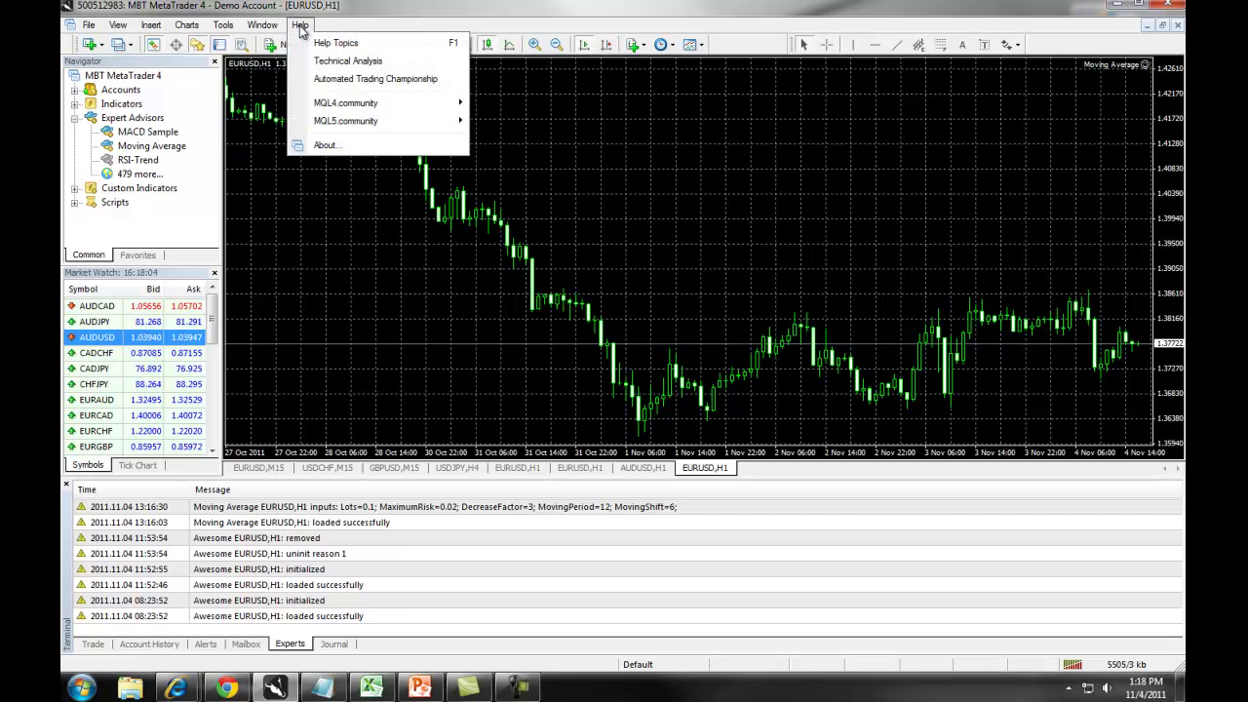
click(331, 43)
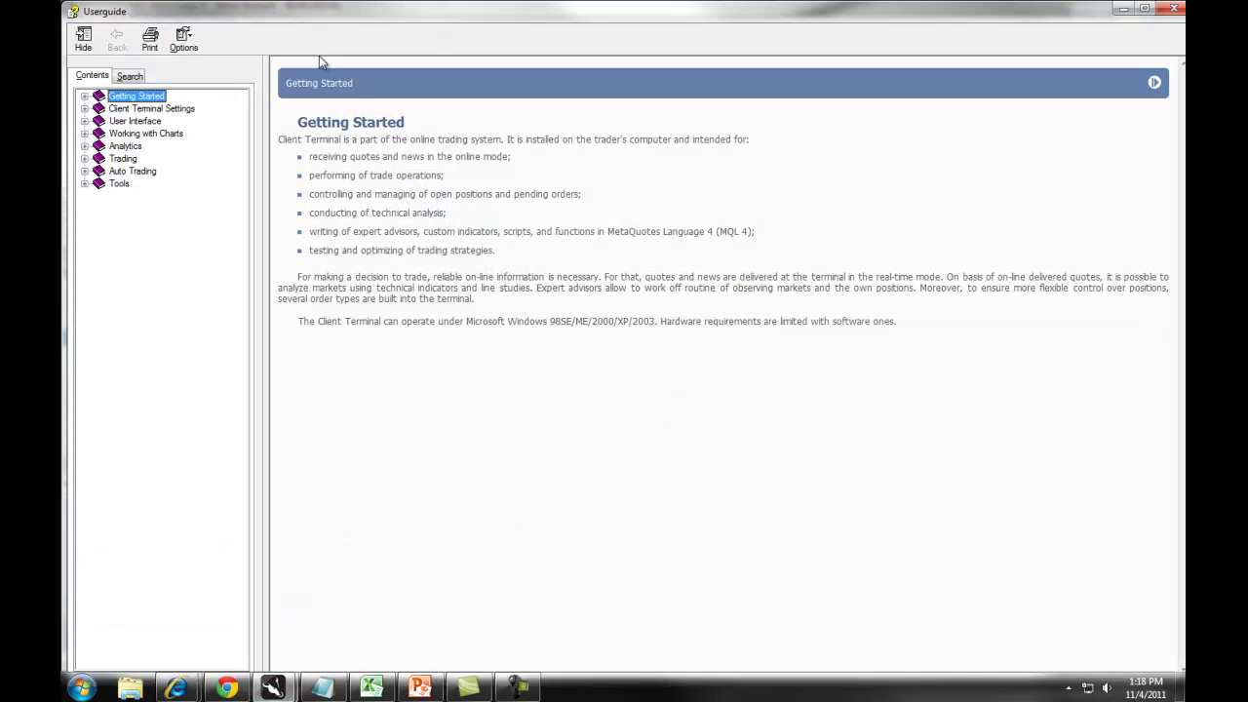
Read the Auto Trading Expert Advisors pages Creation, Setup, Launch and Shutdown, then close the Userguide
click(85, 172)
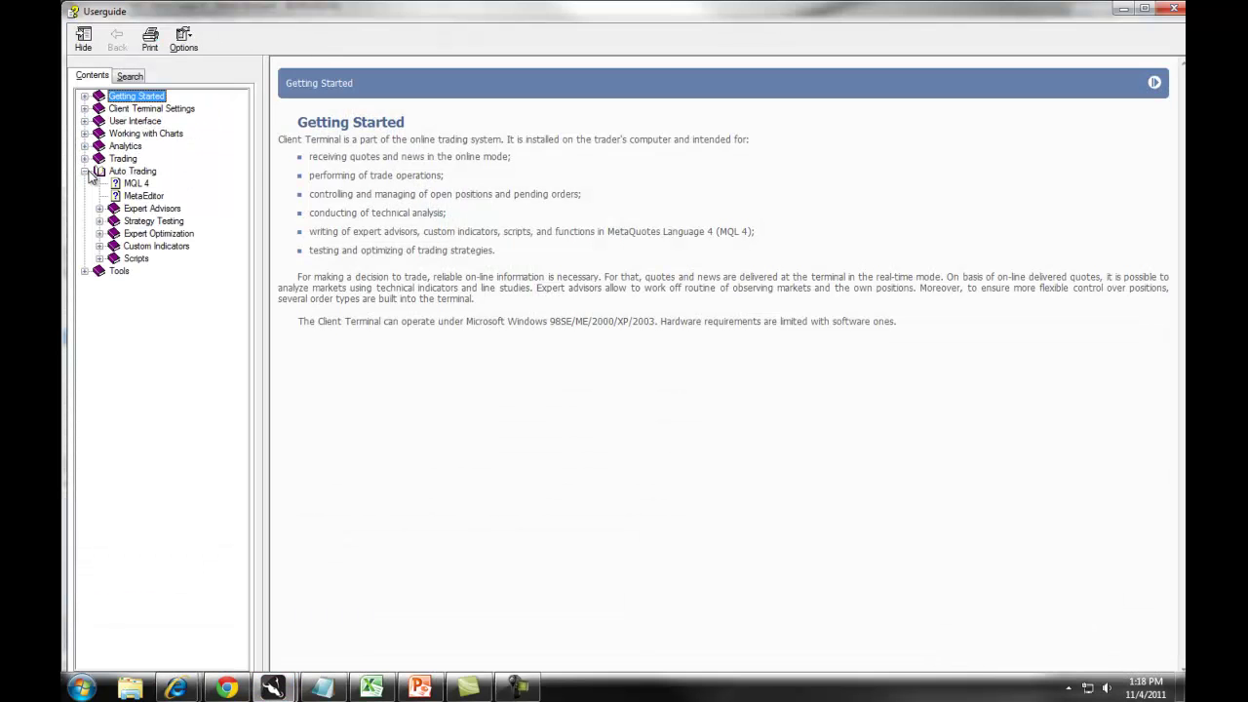
click(99, 209)
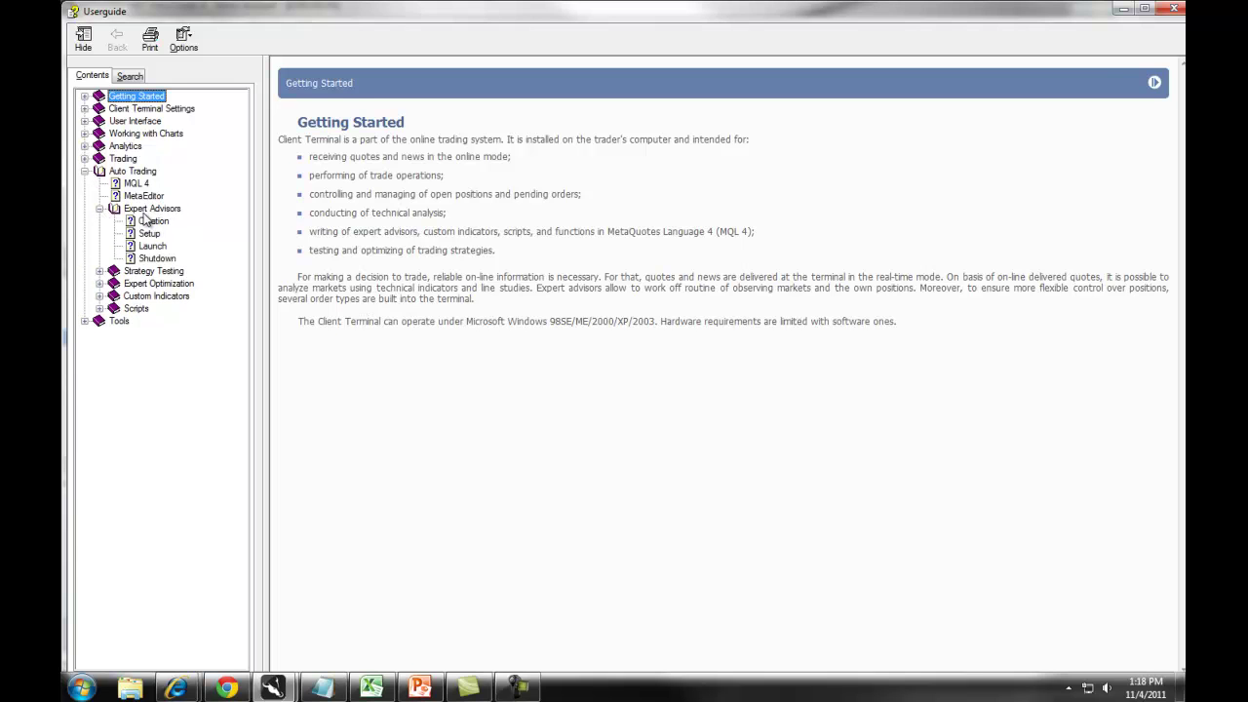
click(147, 211)
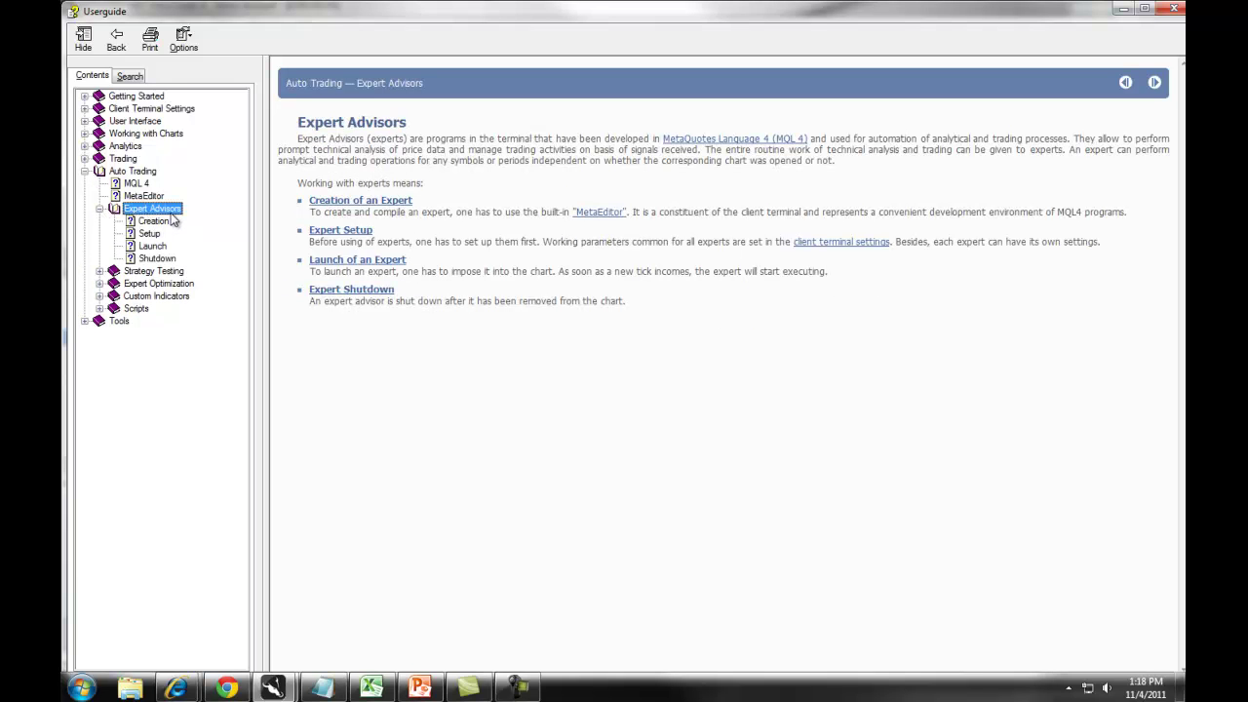
click(169, 223)
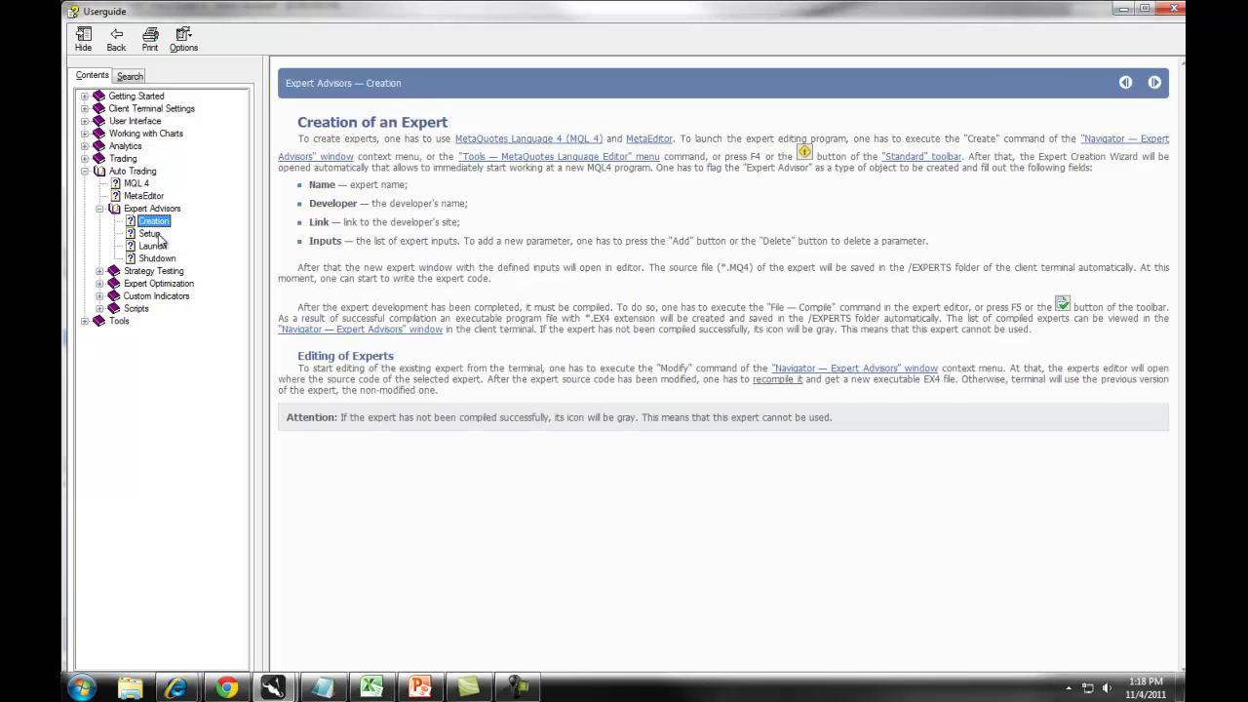
click(154, 234)
click(159, 259)
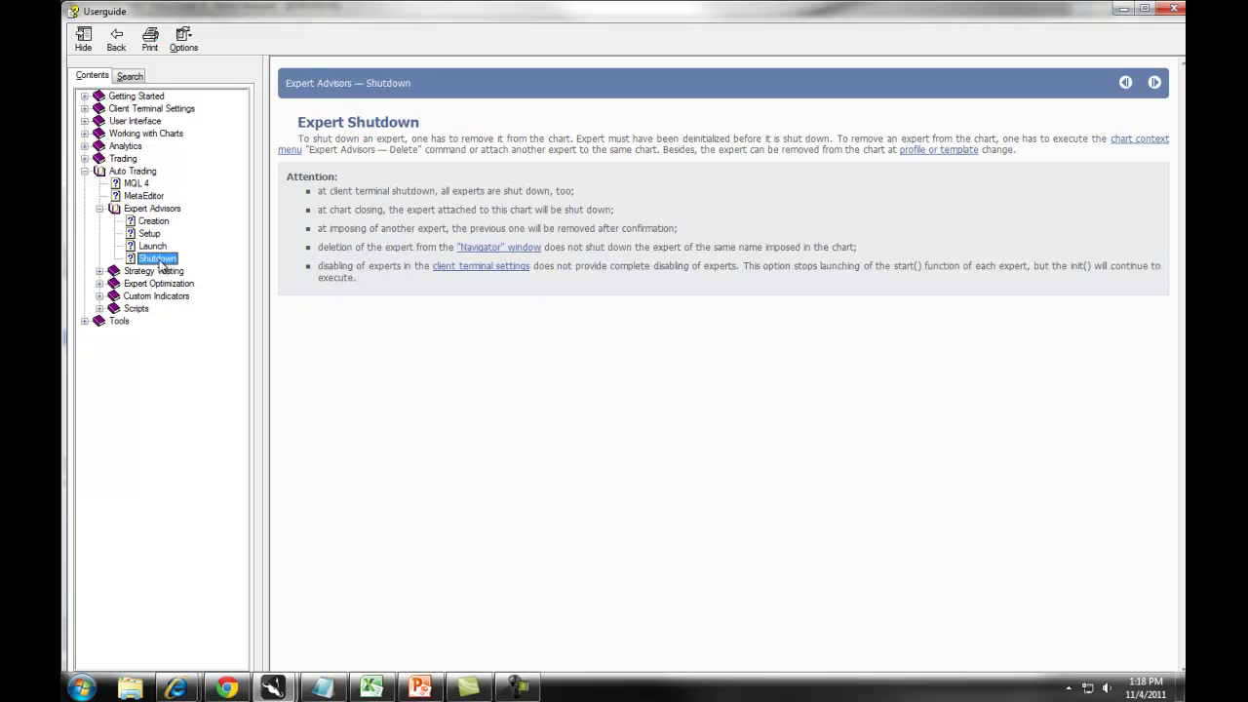
click(1174, 9)
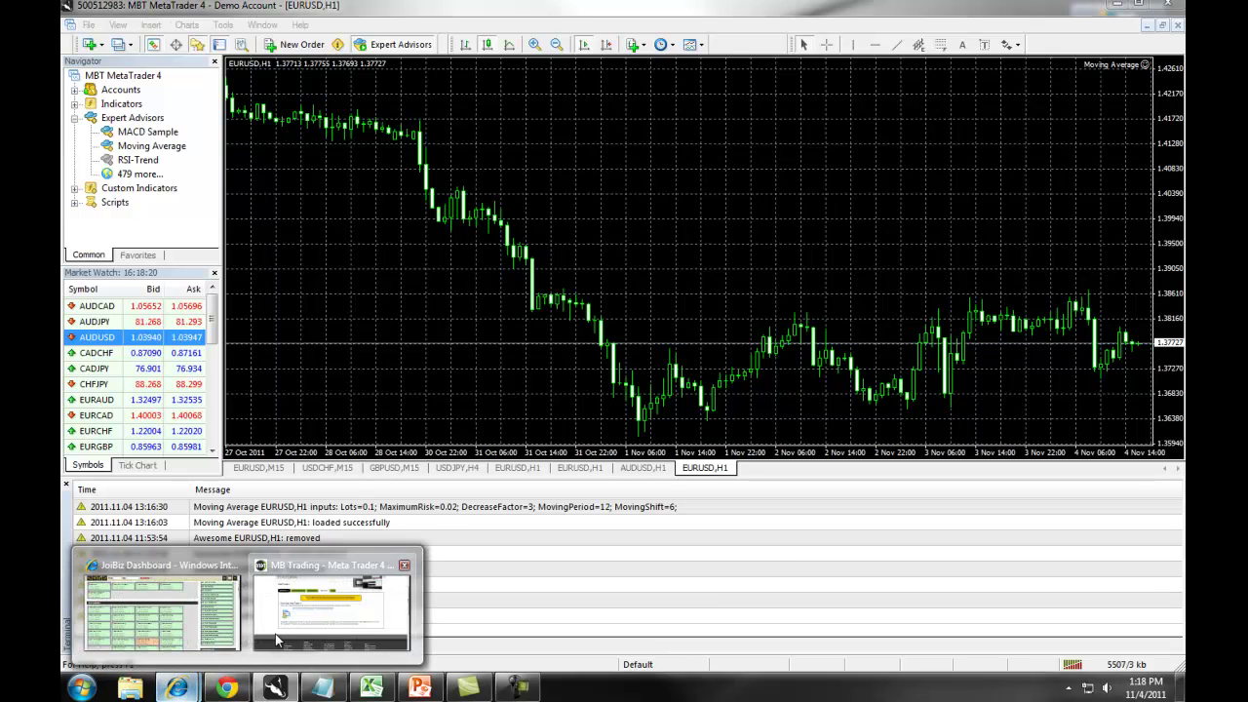
Switch to the MB Trading page in Internet Explorer and open the MetaTrader 4 Release Notes
click(331, 585)
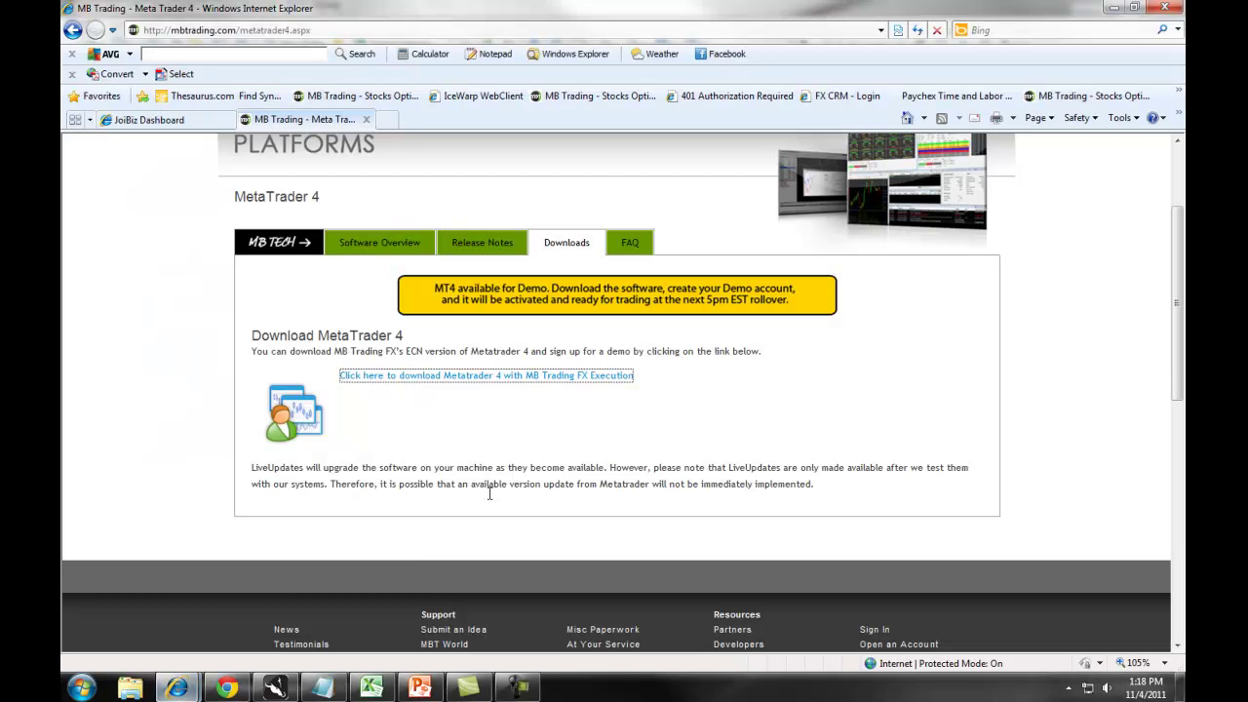
click(492, 244)
drag(568, 283, 695, 283)
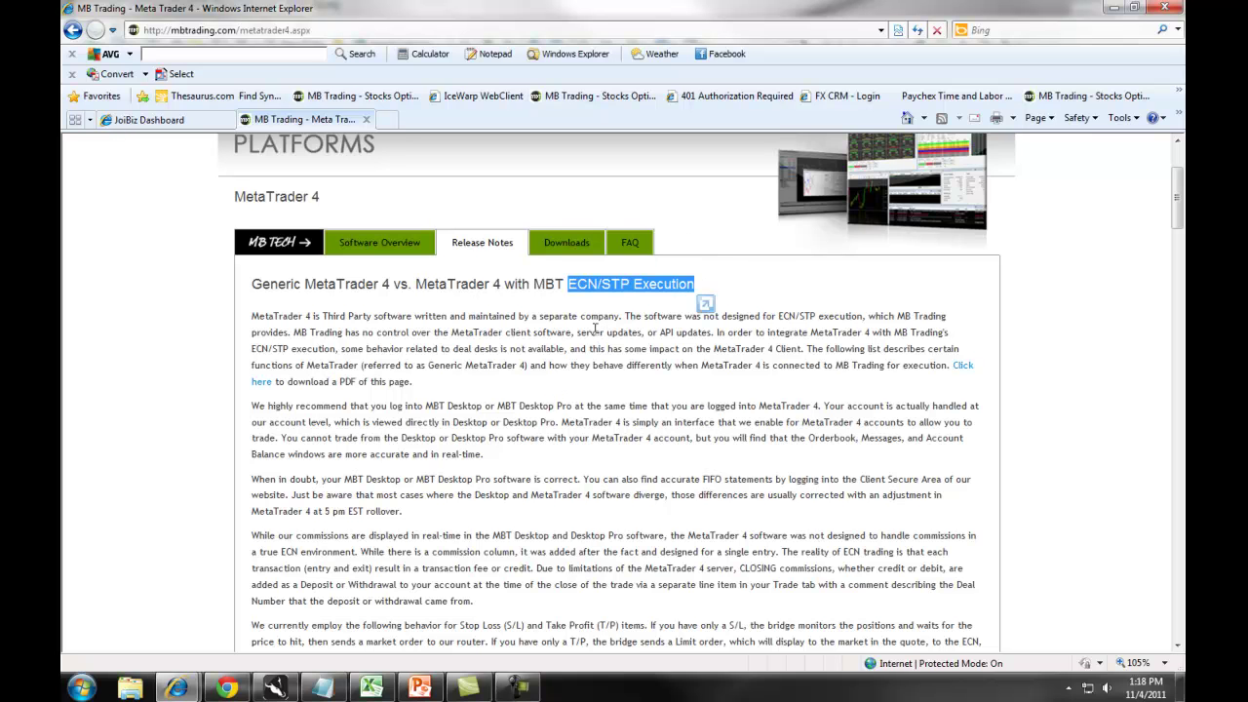
click(545, 362)
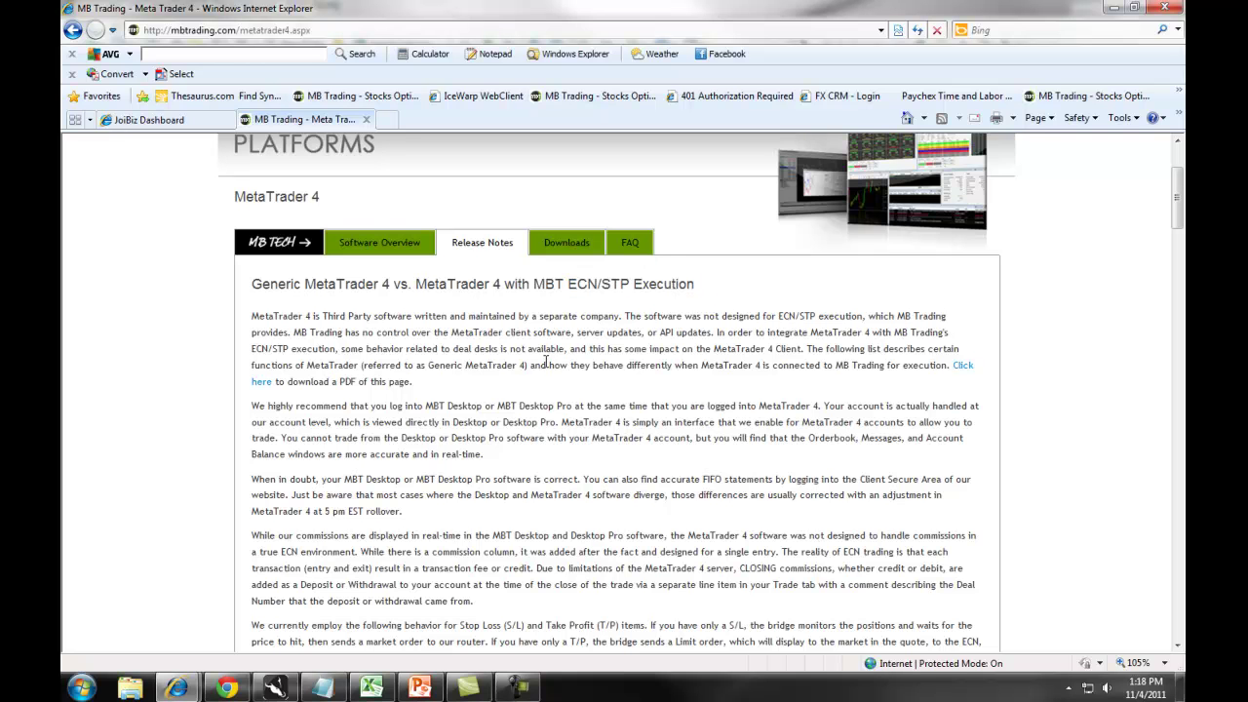
Scroll the Generic versus MBT MetaTrader 4 comparison down to the article's end
scroll(547, 359, down, 3)
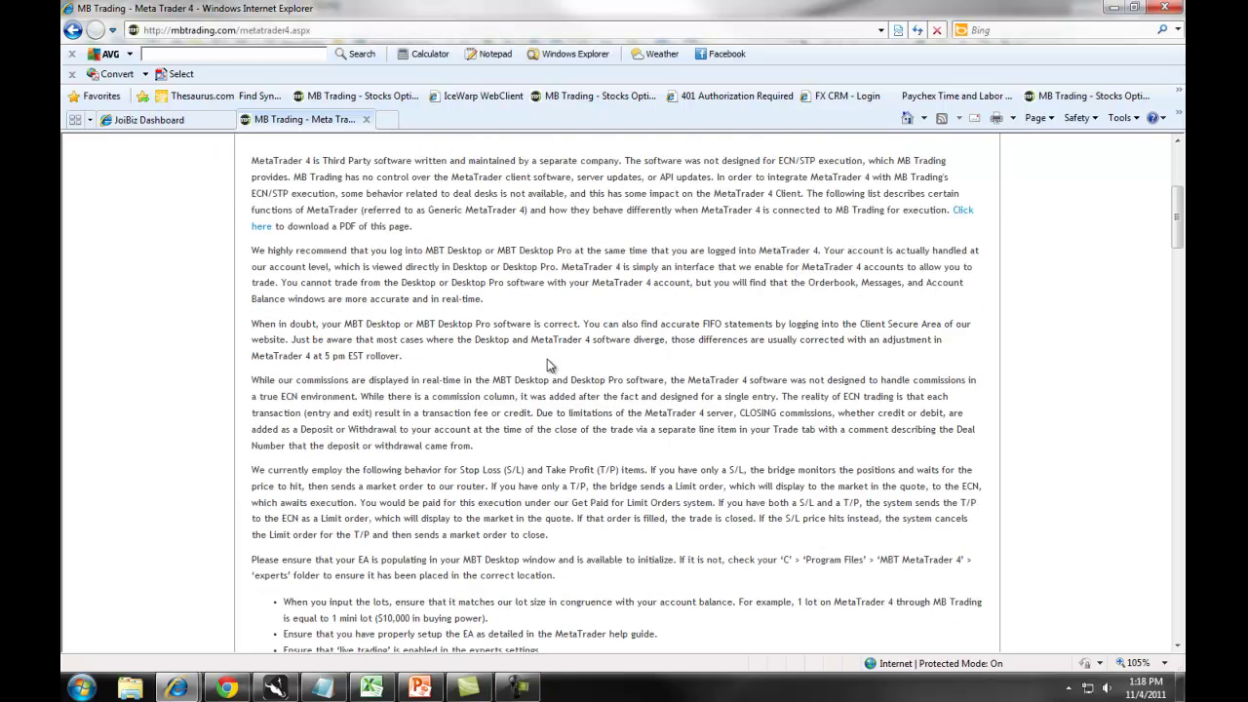
scroll(547, 360, down, 3)
scroll(547, 365, down, 3)
scroll(547, 365, down, 2)
scroll(585, 362, down, 1)
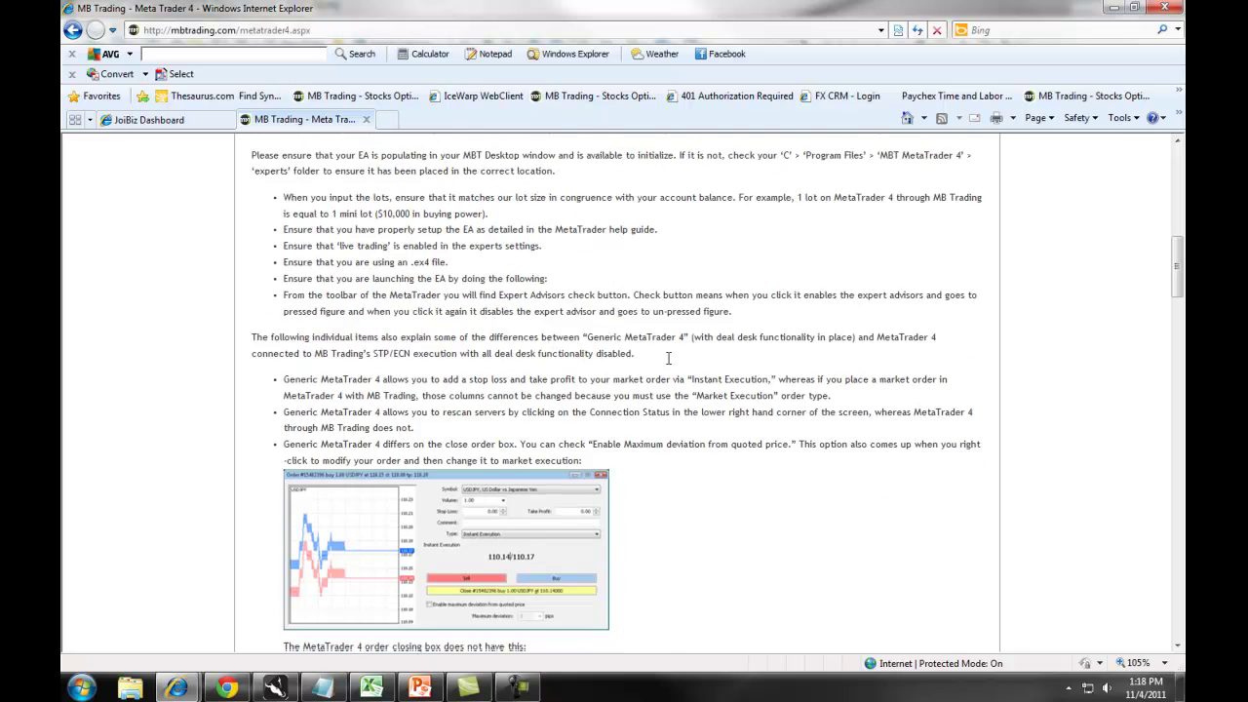
scroll(669, 361, down, 4)
scroll(670, 364, down, 3)
scroll(671, 365, down, 2)
scroll(670, 364, down, 5)
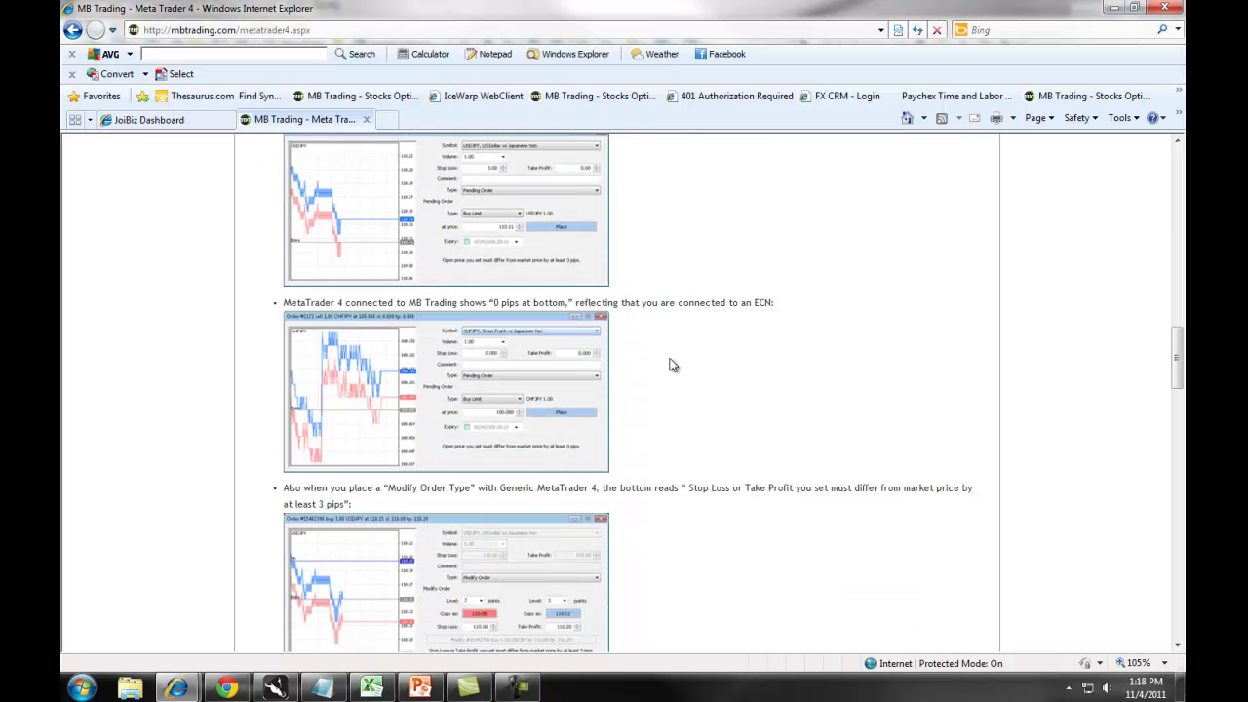
scroll(671, 365, down, 6)
scroll(671, 365, down, 3)
scroll(671, 364, down, 5)
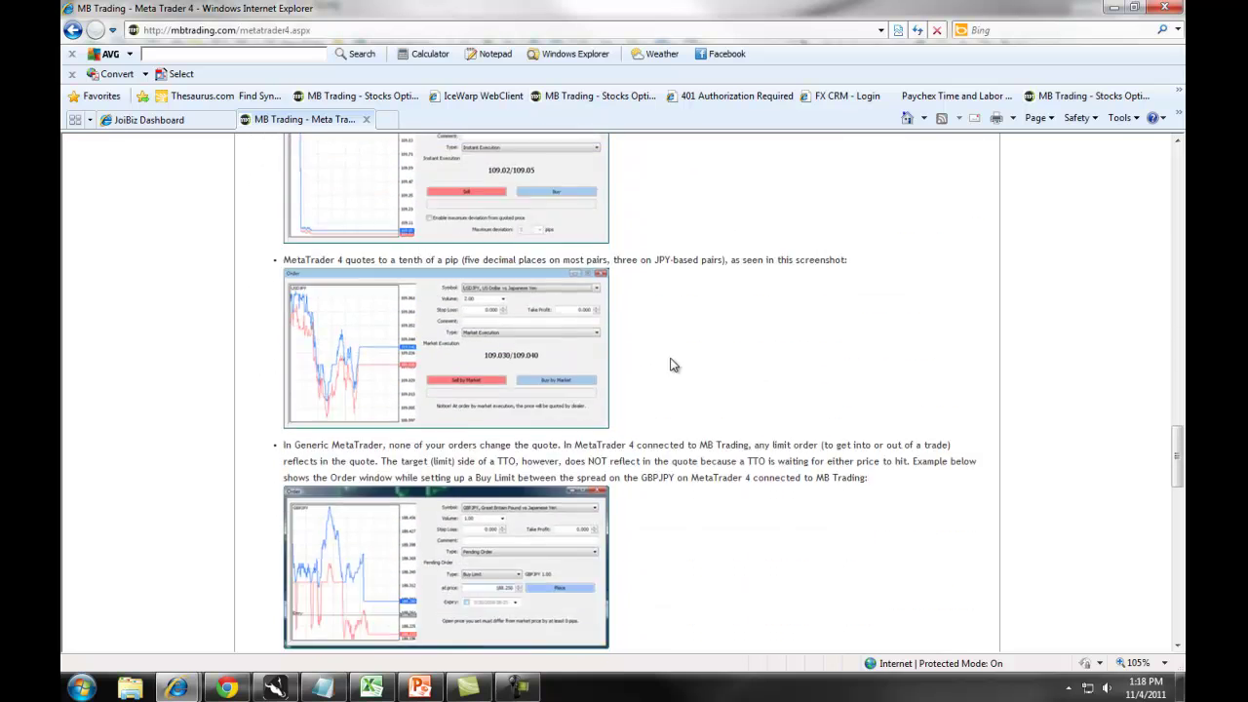
scroll(671, 362, down, 10)
scroll(670, 359, down, 5)
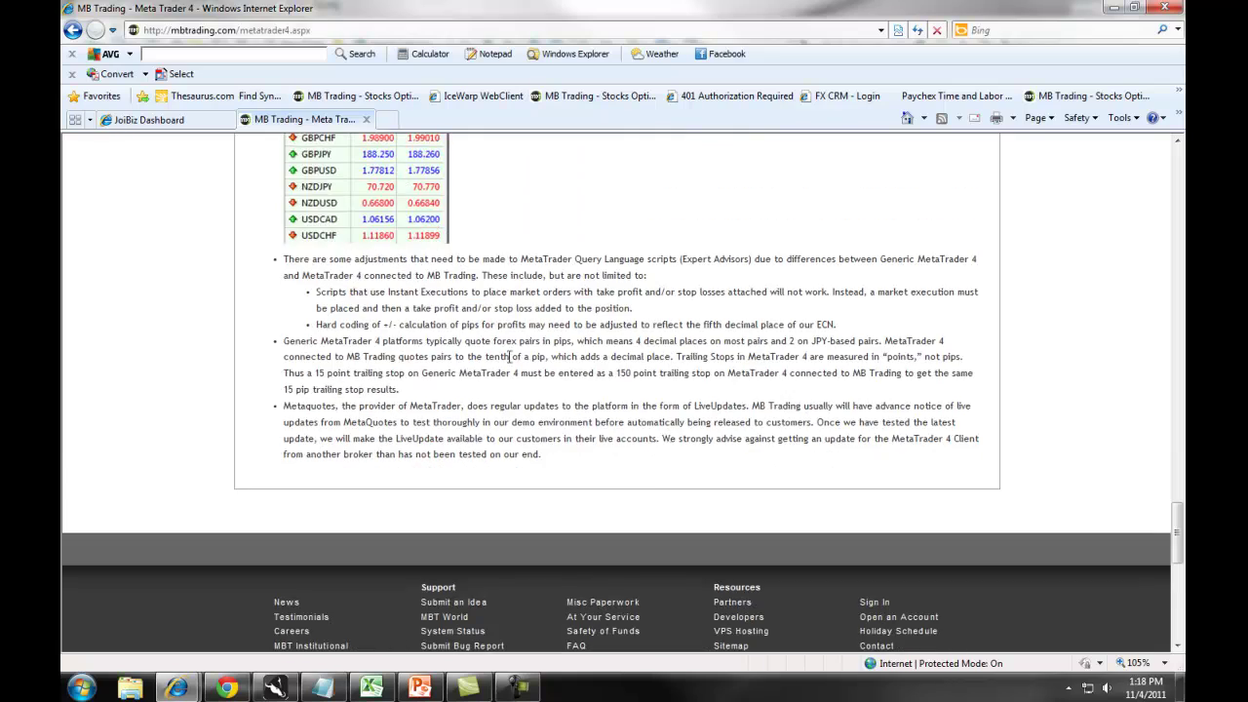
drag(316, 214, 469, 214)
drag(419, 333, 663, 376)
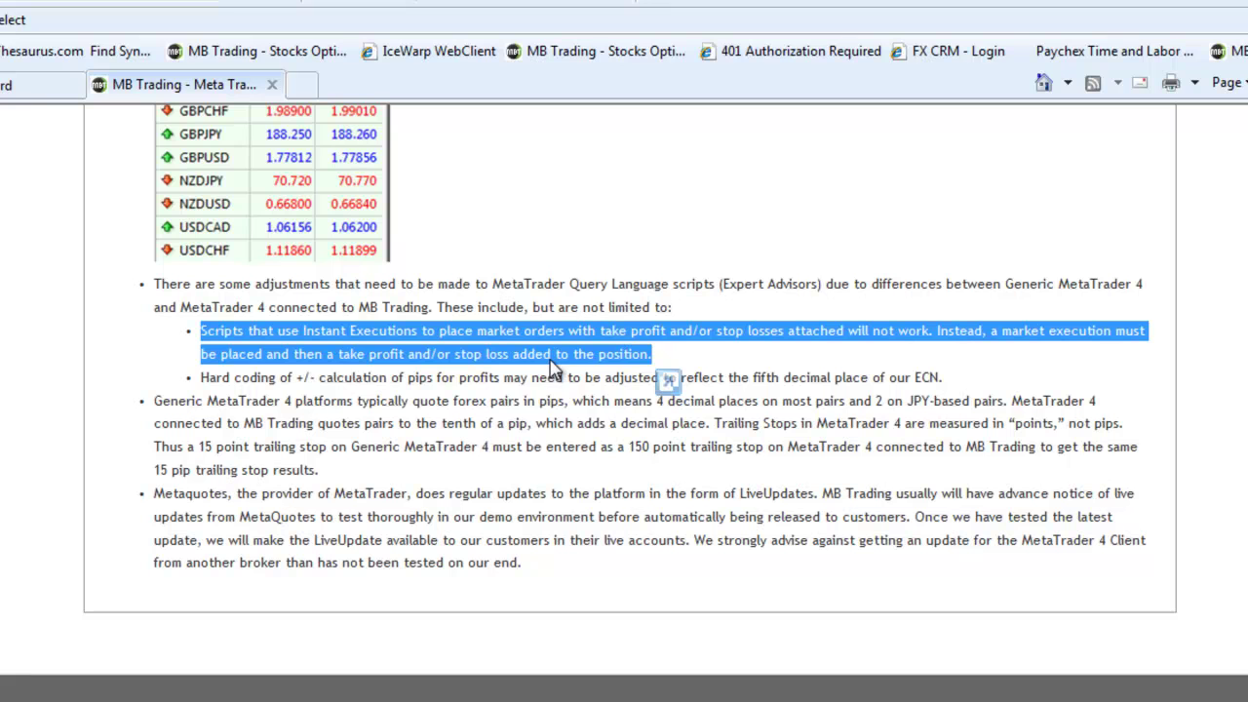
click(287, 388)
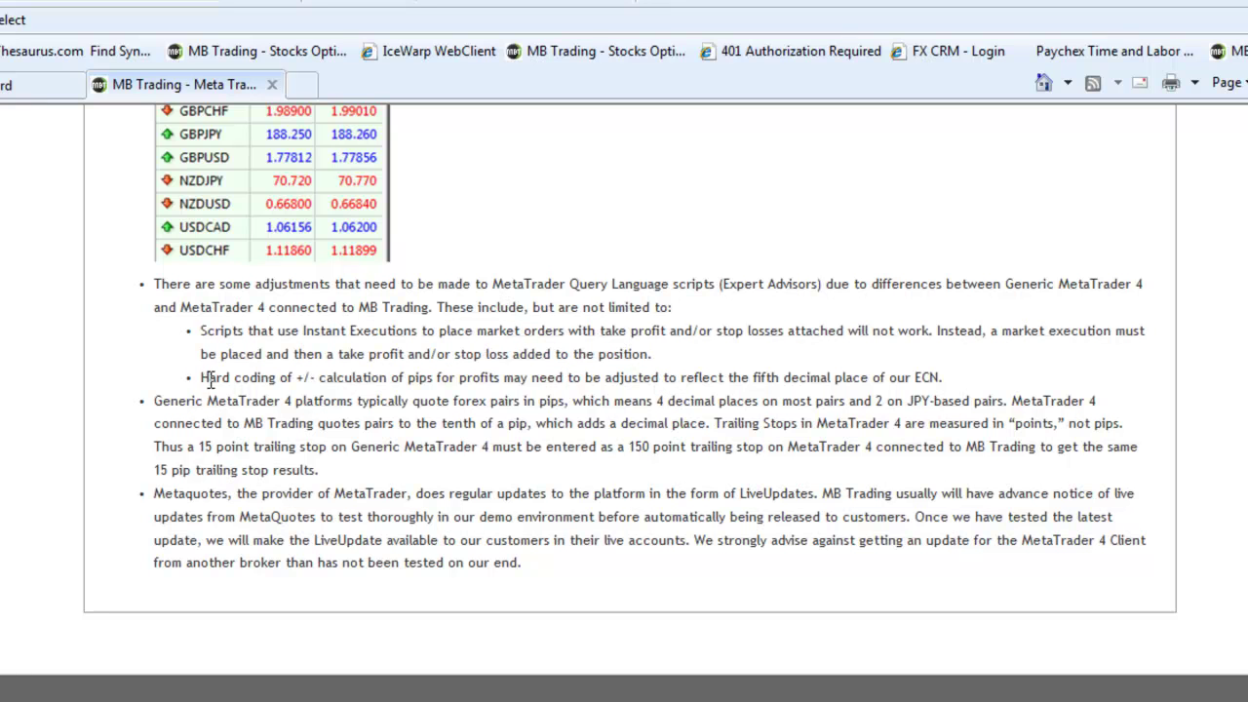
drag(202, 379, 985, 373)
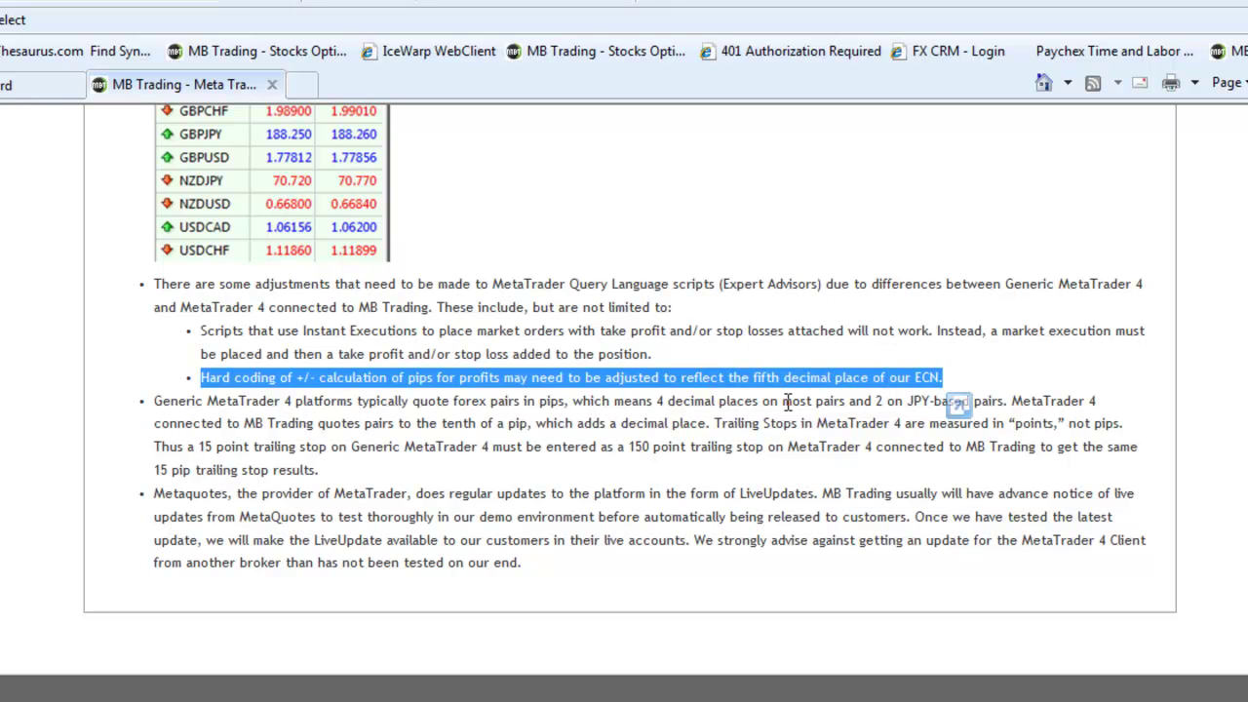
drag(752, 378, 938, 378)
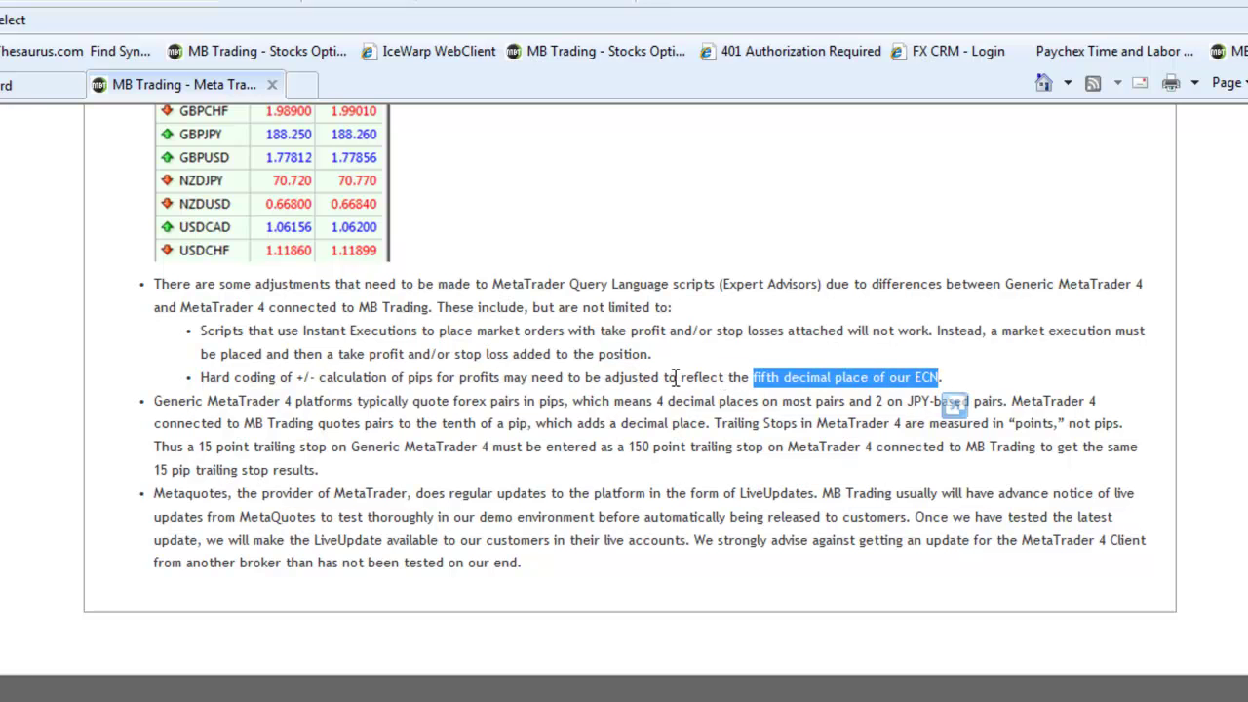
scroll(626, 346, up, 5)
scroll(626, 346, up, 5)
scroll(626, 347, up, 5)
scroll(626, 344, up, 3)
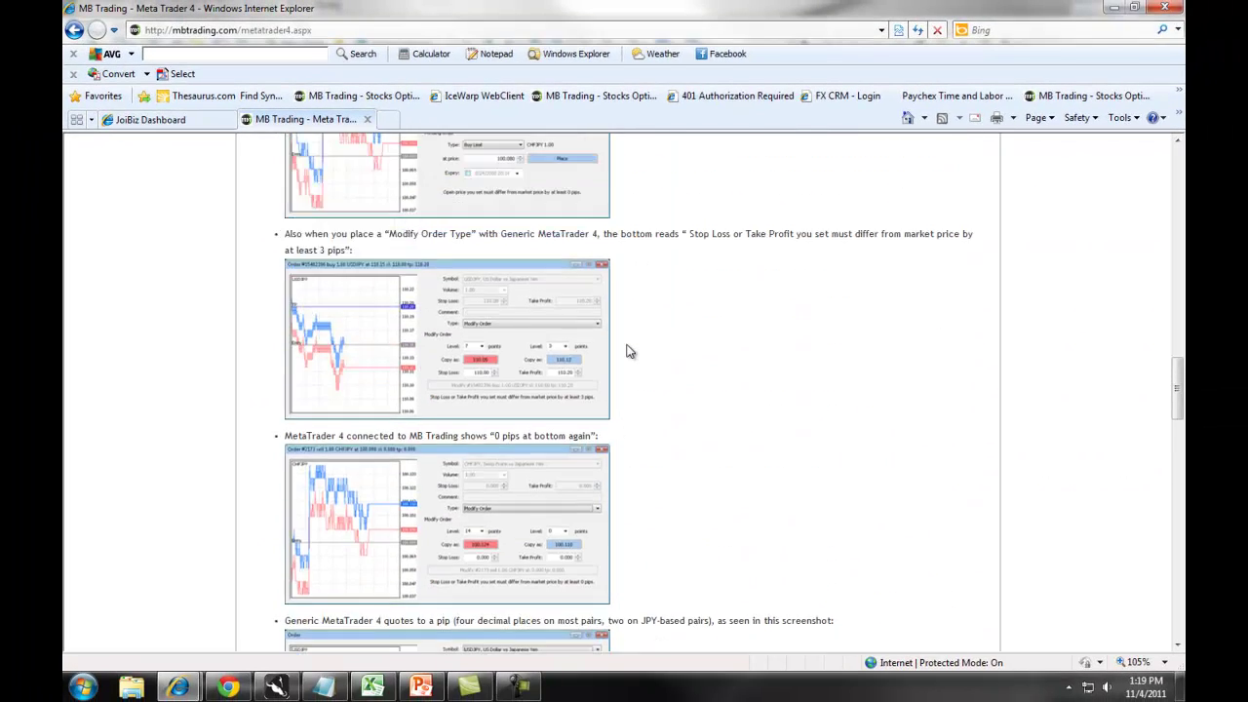
scroll(627, 346, up, 5)
scroll(627, 347, up, 5)
scroll(627, 346, up, 5)
scroll(626, 346, up, 5)
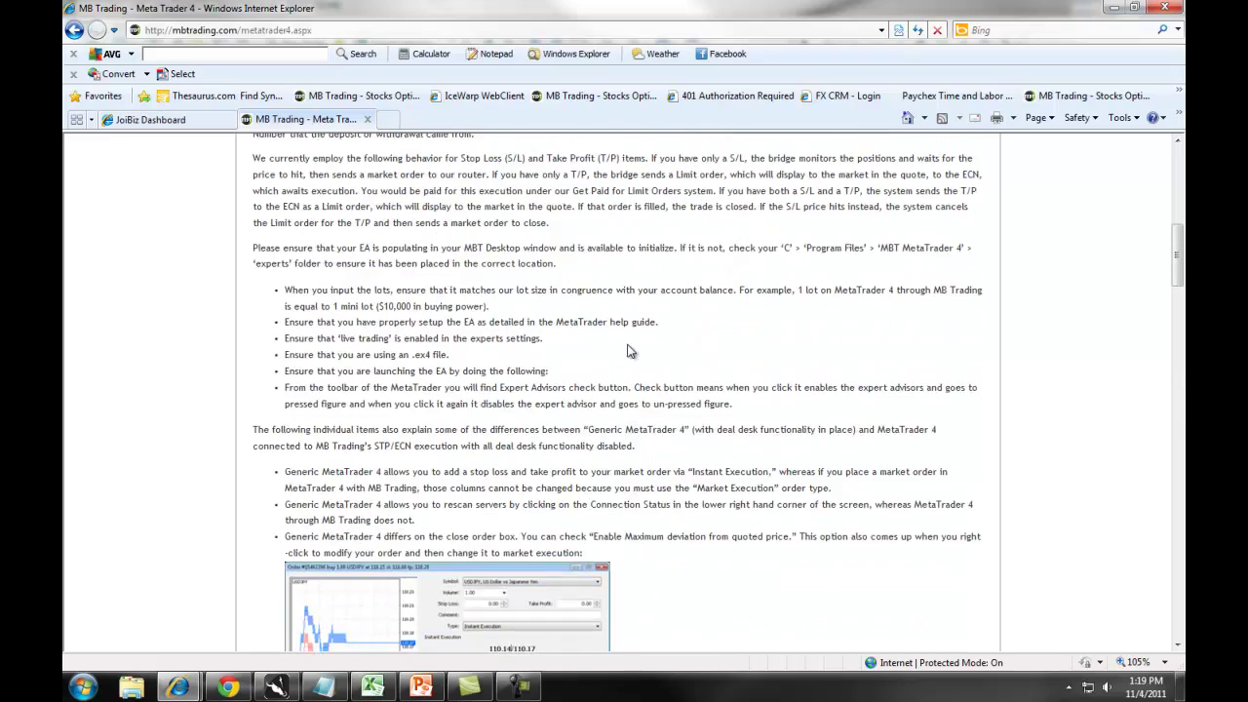
scroll(628, 346, up, 5)
scroll(628, 346, up, 5)
Go to MB Trading's FAQ page and show its MetaTrader 4 questions
scroll(628, 346, up, 3)
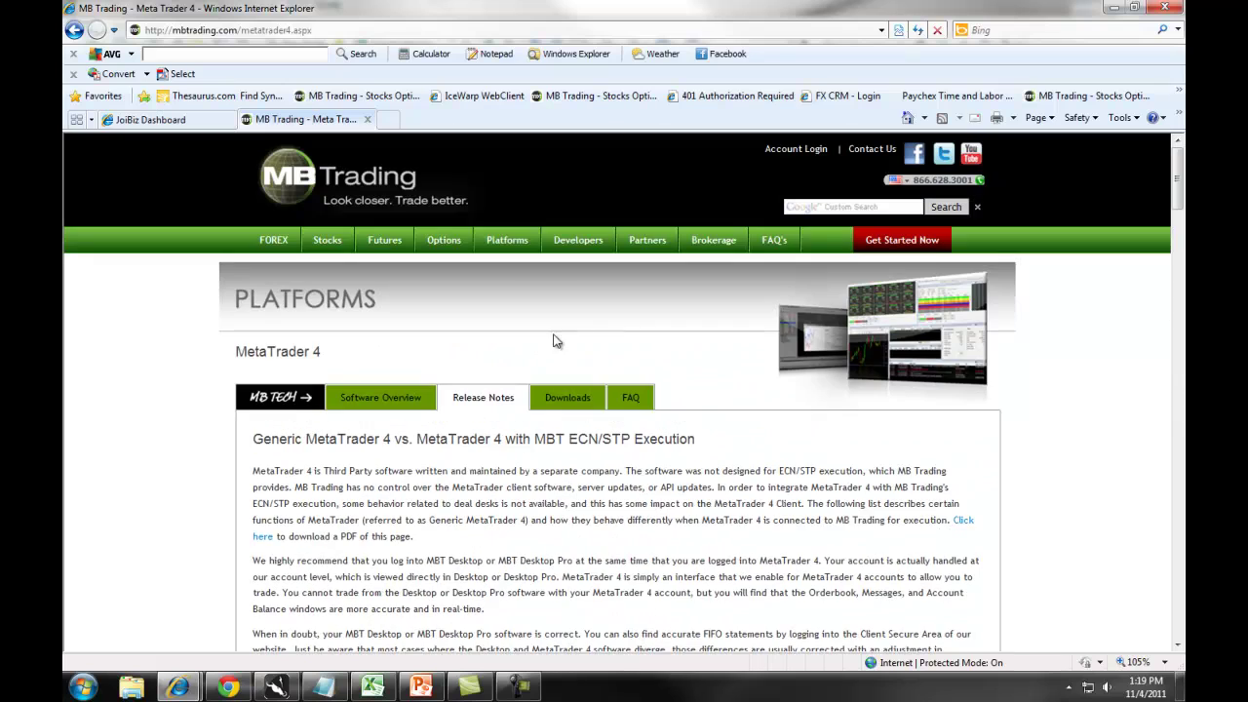
scroll(522, 471, down, 1)
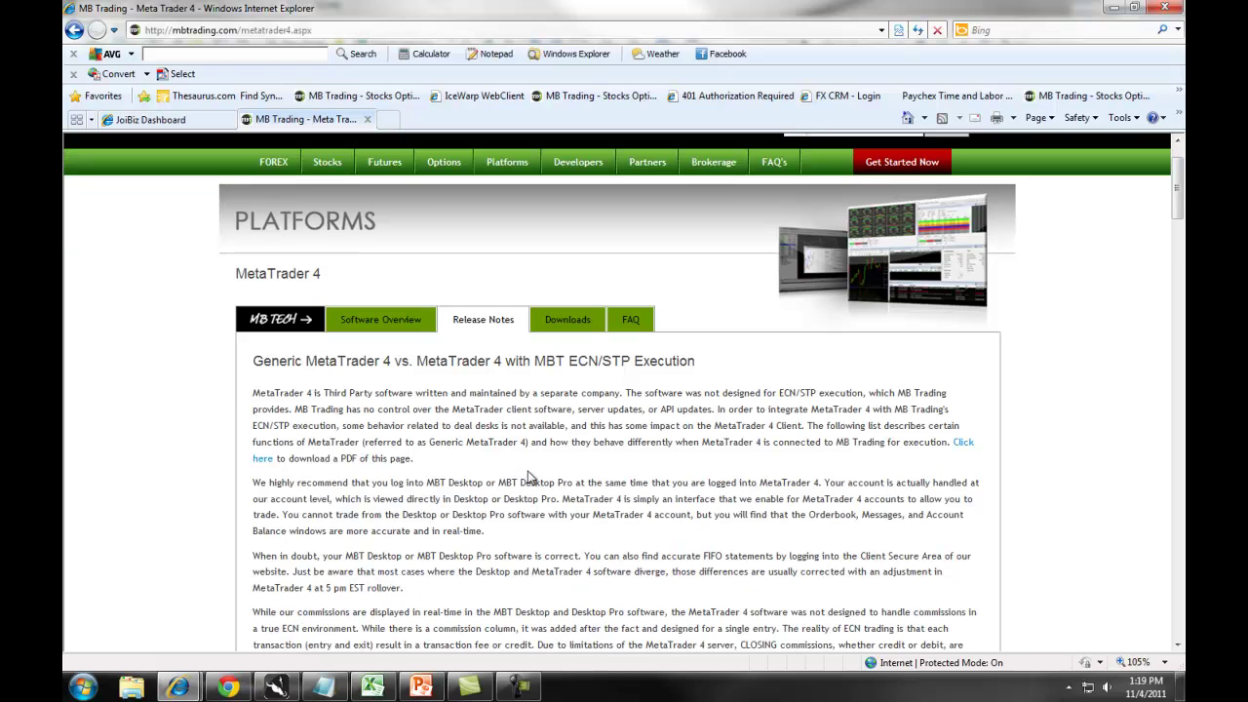
click(776, 165)
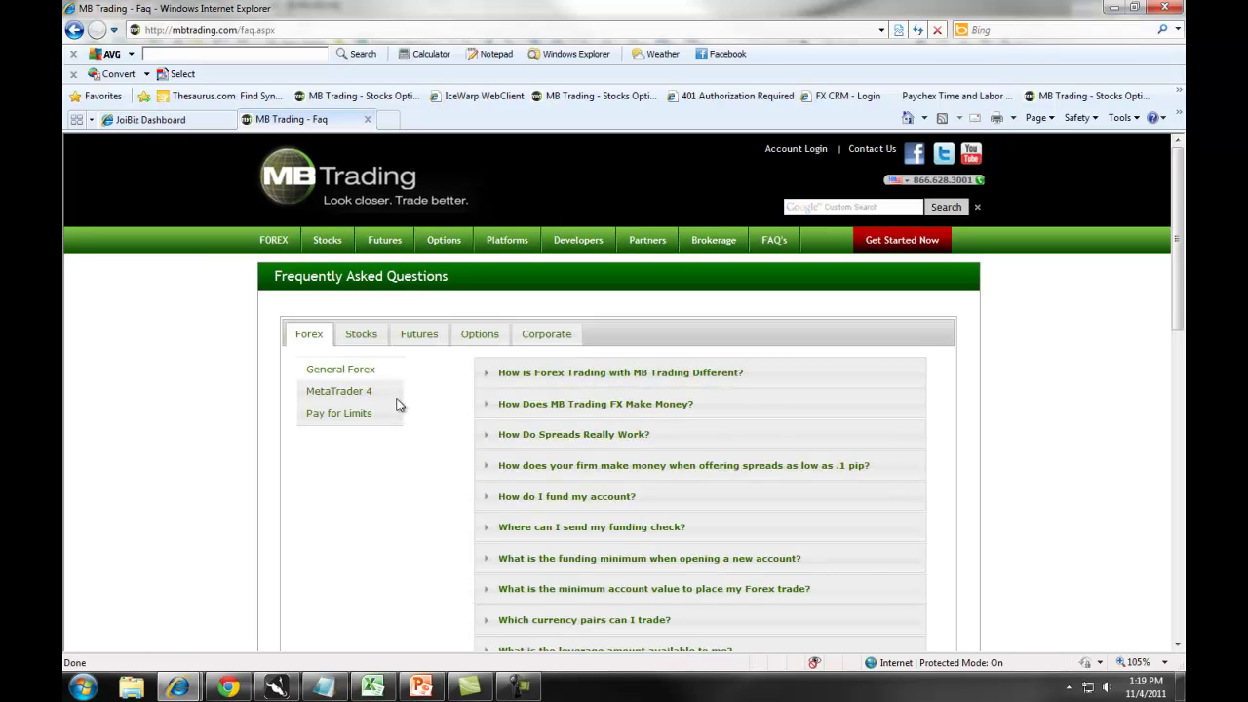
click(357, 395)
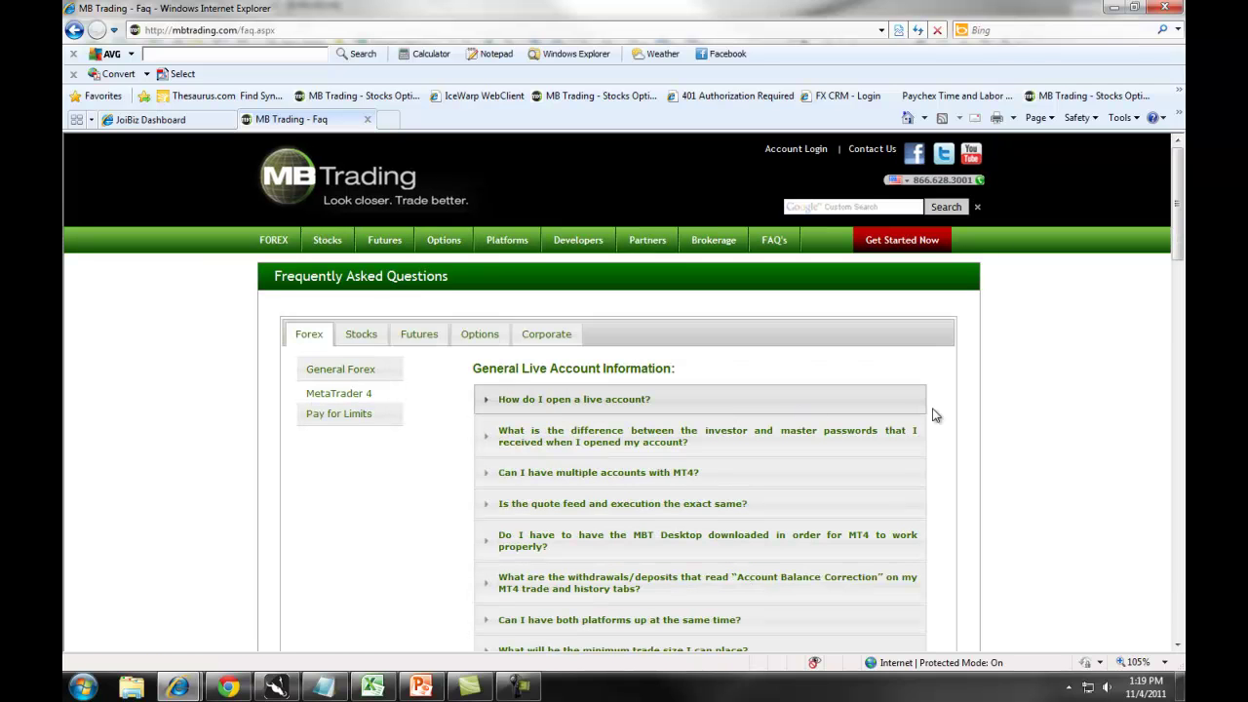
Scroll down to the Expert Advisors questions and highlight their heading
scroll(936, 411, down, 2)
scroll(938, 411, down, 3)
scroll(942, 411, down, 2)
scroll(942, 411, down, 3)
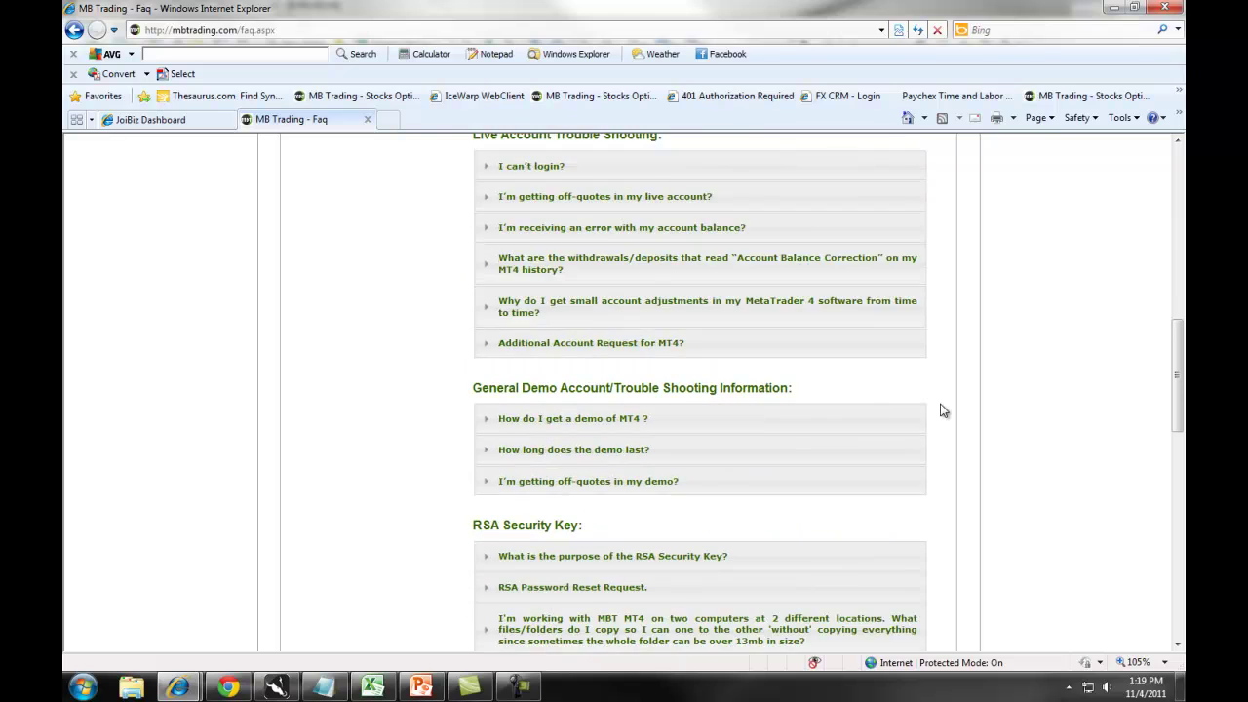
scroll(942, 411, down, 1)
scroll(943, 410, down, 3)
scroll(944, 410, down, 1)
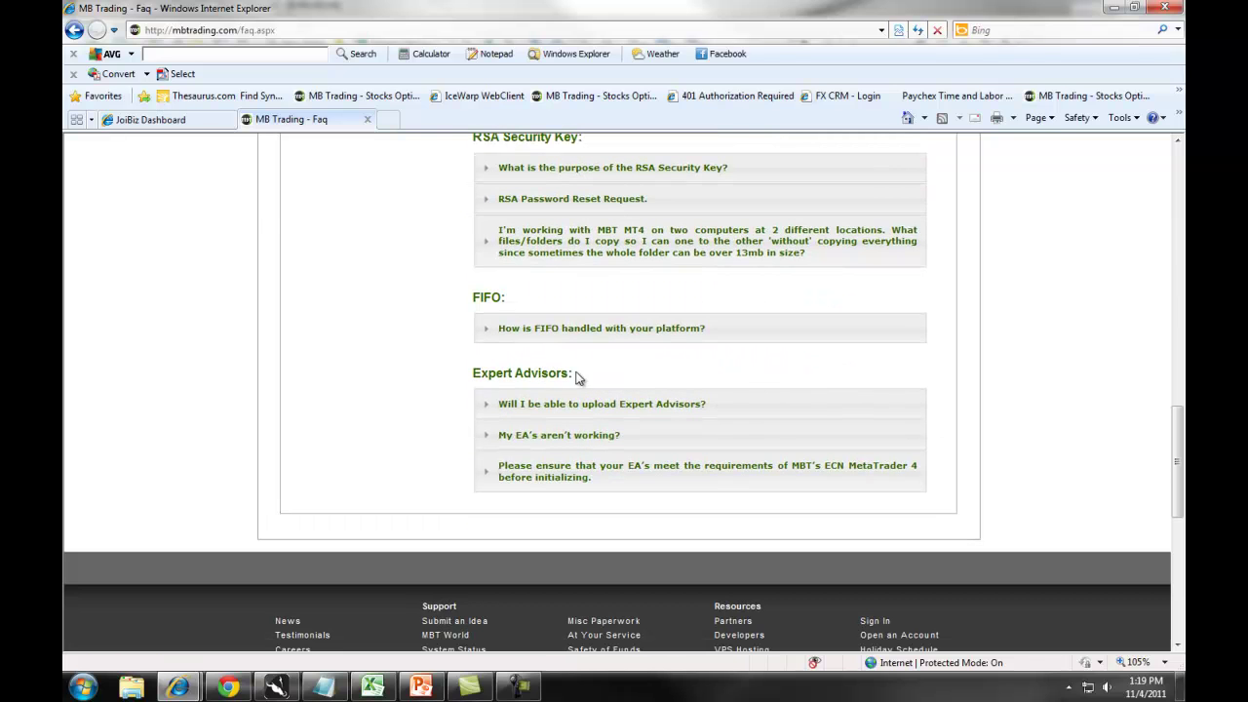
drag(572, 372, 487, 379)
click(630, 375)
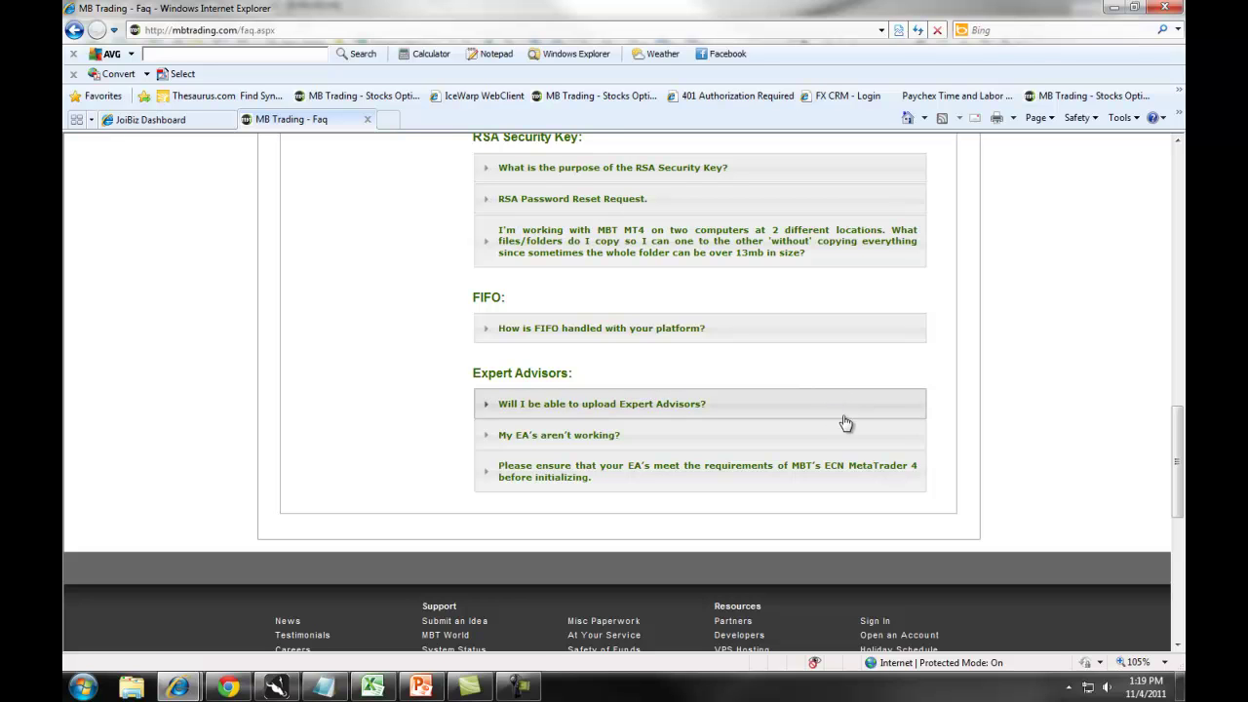
Scroll the FAQ page back up to its top
scroll(858, 427, up, 3)
scroll(865, 427, up, 1)
scroll(866, 427, up, 2)
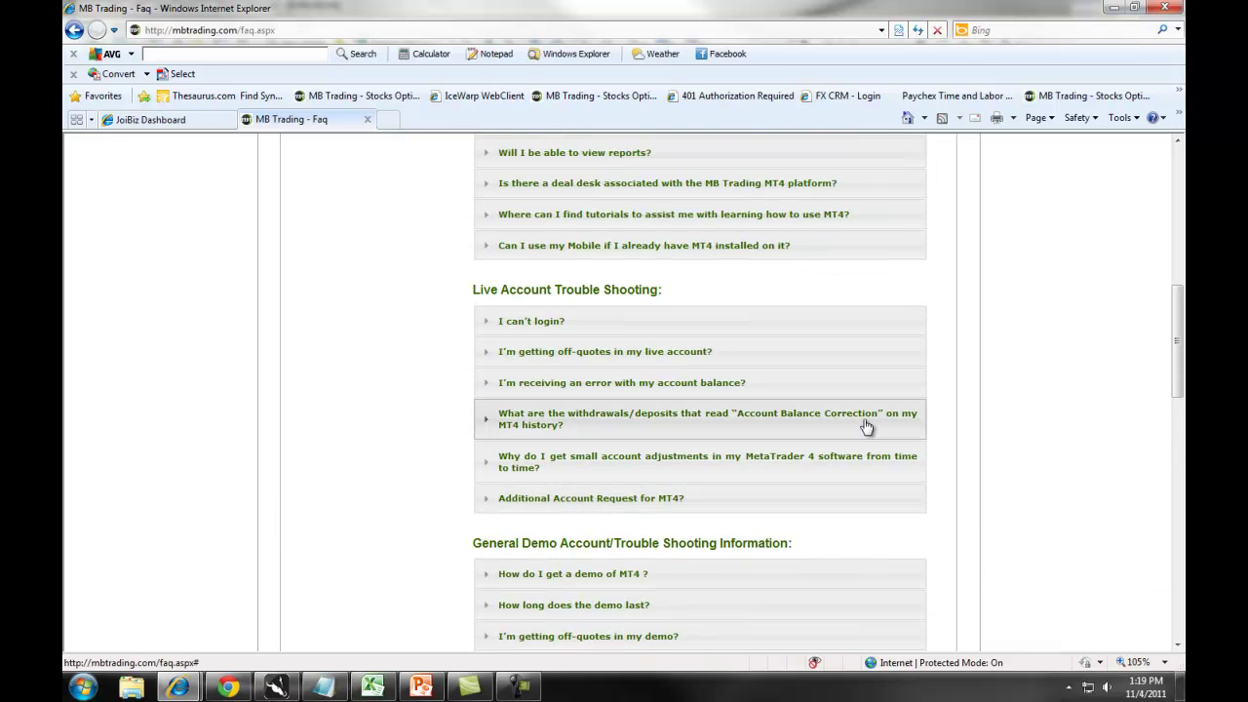
scroll(866, 427, up, 2)
scroll(866, 427, up, 2)
scroll(868, 427, up, 1)
scroll(870, 427, up, 2)
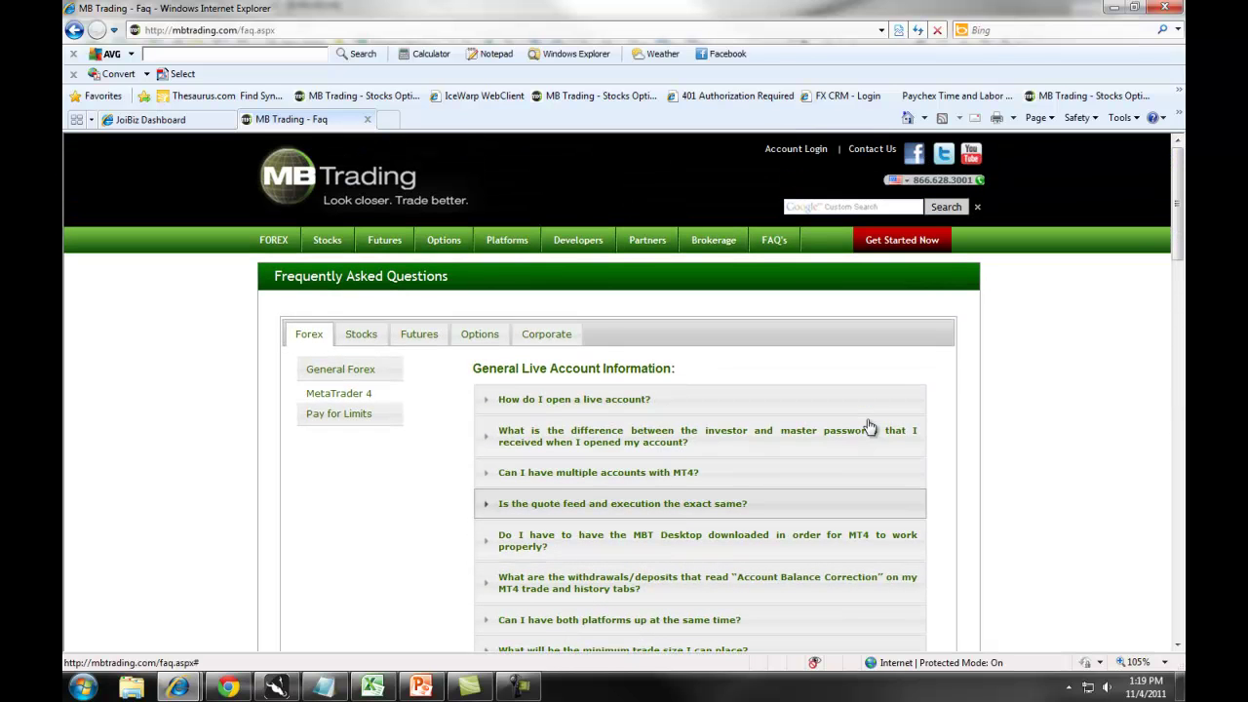